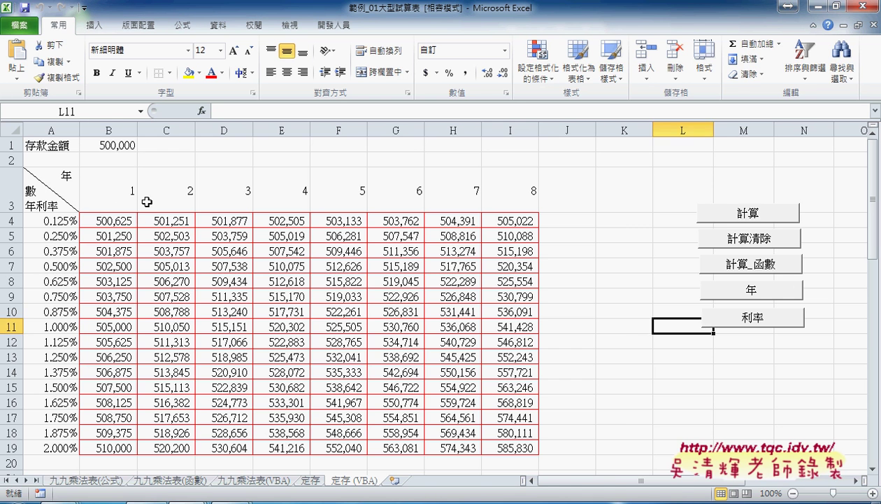
Select the year headers B3:I3 and run the 年 macro, entering 5 years.
left_click_drag(129, 196, 495, 190)
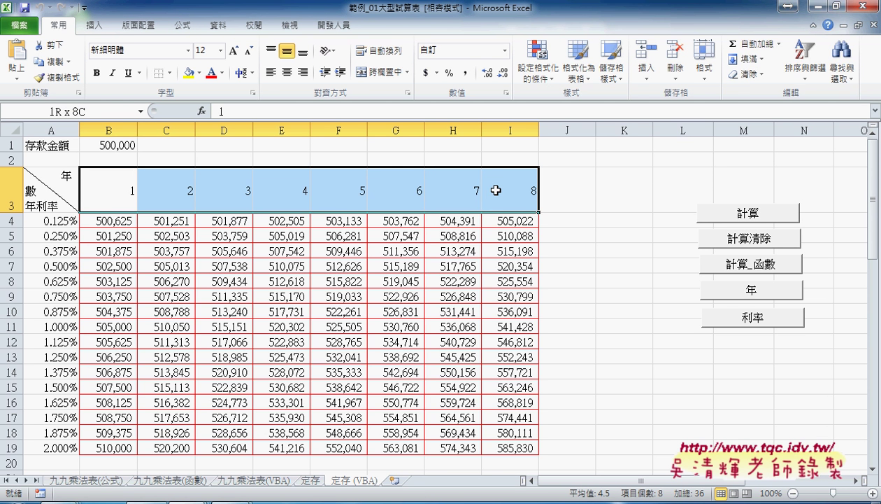
left_click(752, 293)
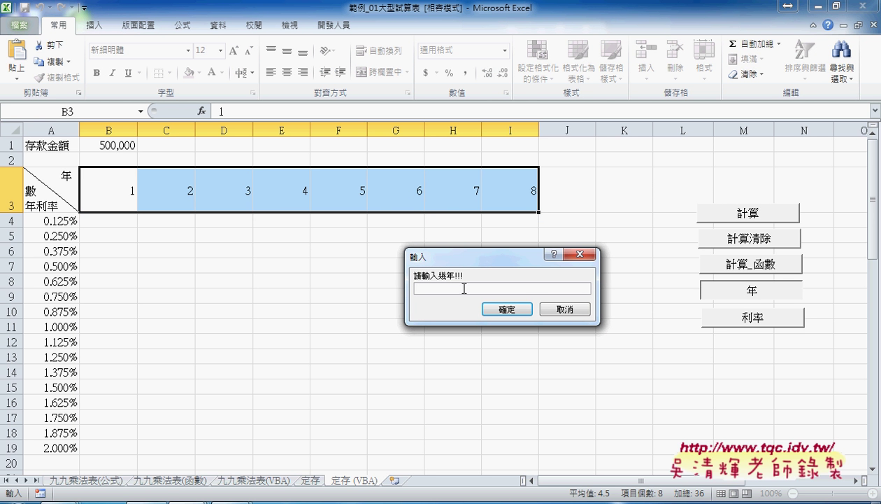
type("5")
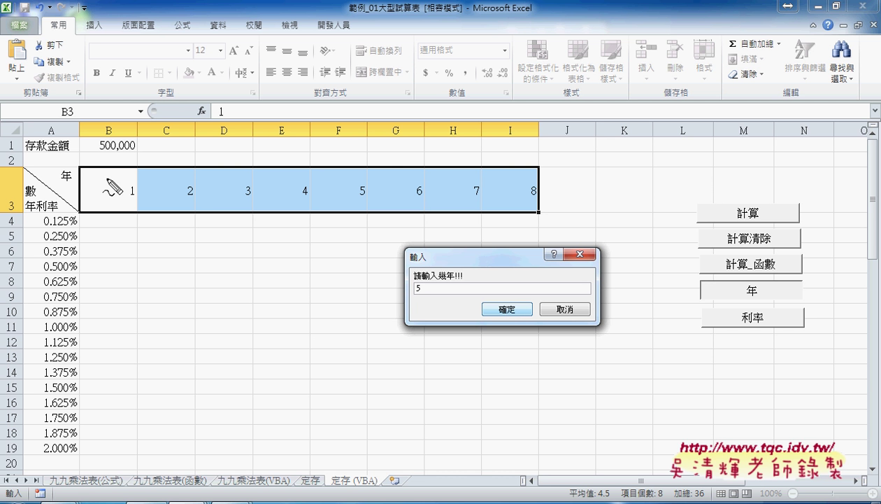
Annotate the year headers and the entered 5 in red, then clear the marks and confirm.
mouse_move(112, 187)
left_mouse_down()
mouse_move(235, 190)
mouse_move(253, 201)
mouse_move(242, 205)
left_mouse_up()
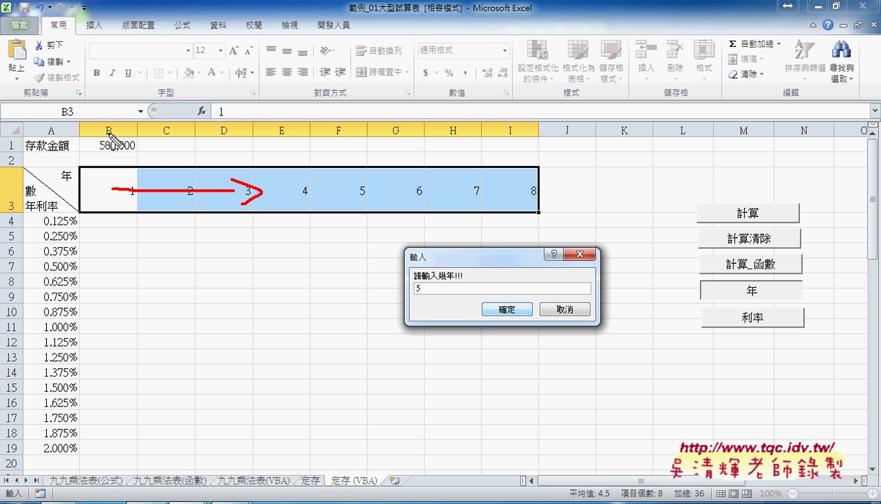
left_click_drag(106, 121, 120, 137)
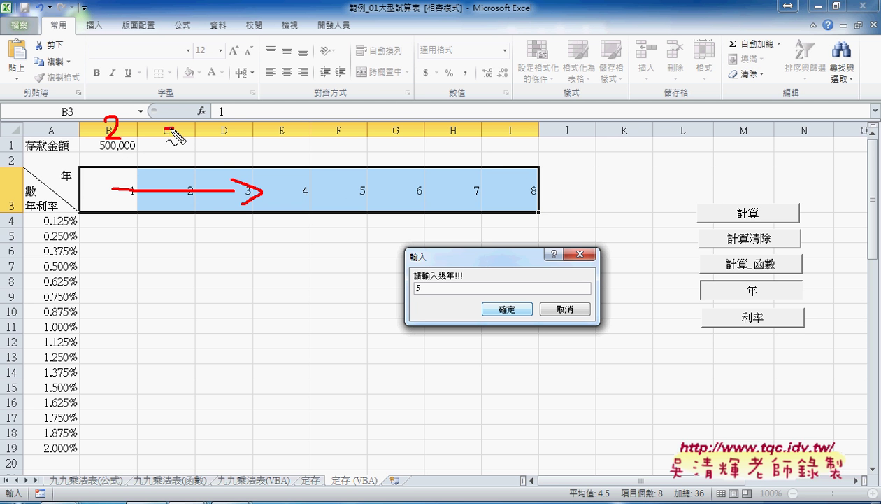
left_click_drag(169, 128, 203, 128)
left_click_drag(209, 116, 216, 125)
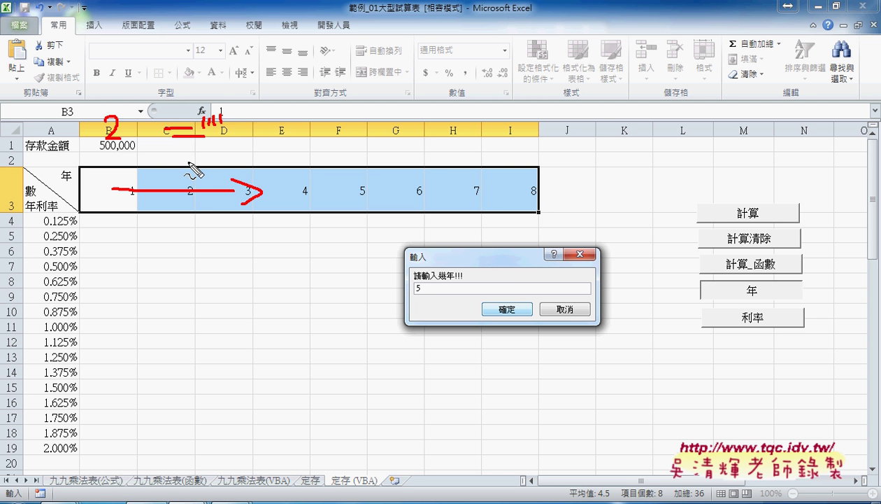
left_click_drag(416, 275, 418, 282)
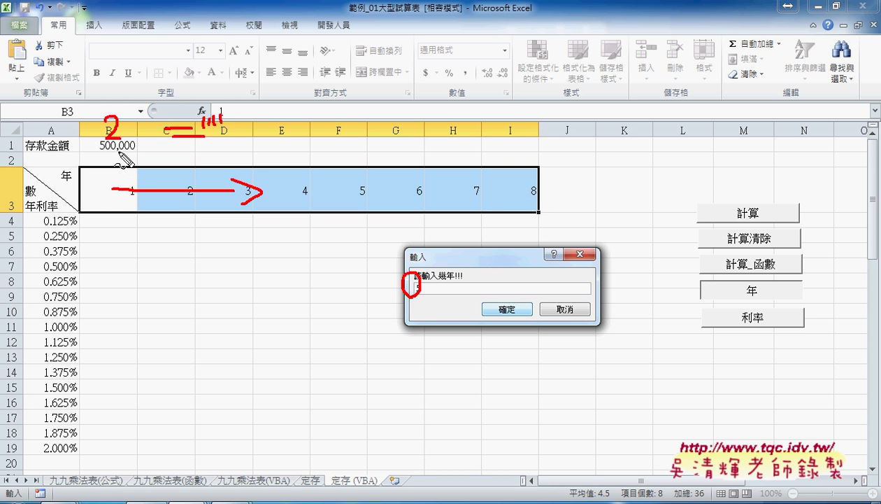
left_click_drag(121, 149, 117, 173)
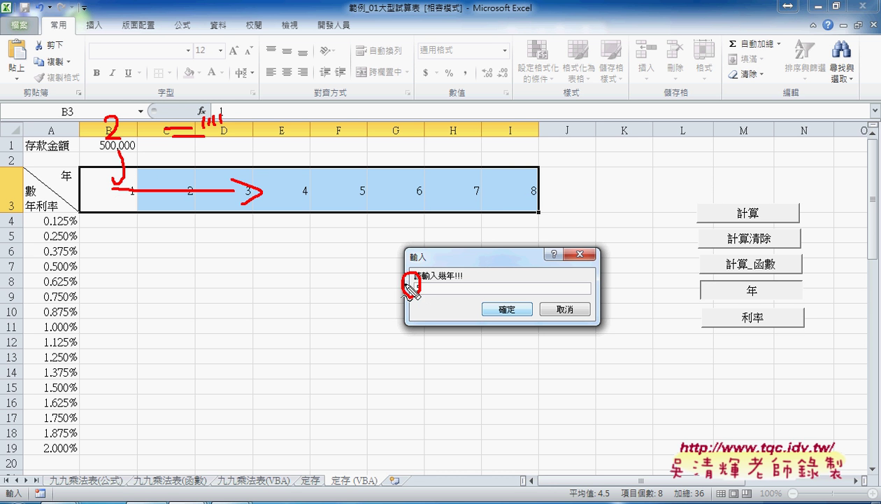
type("5")
left_click_drag(115, 219, 145, 231)
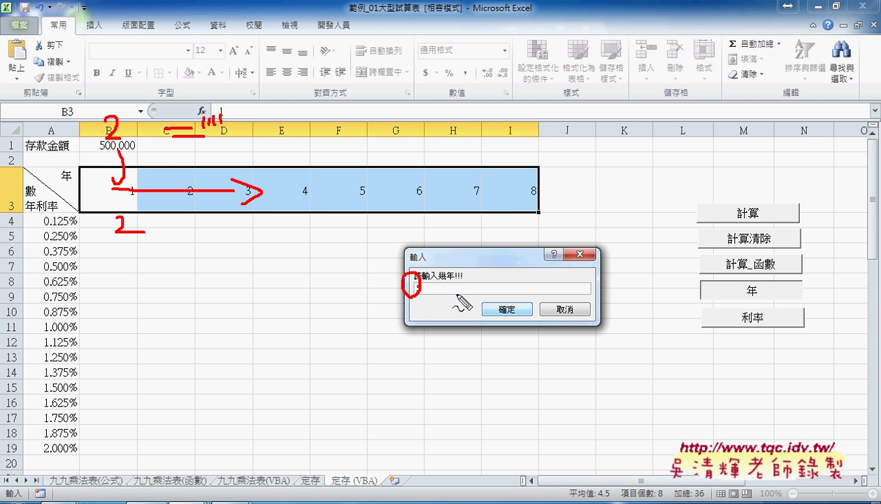
key("Escape")
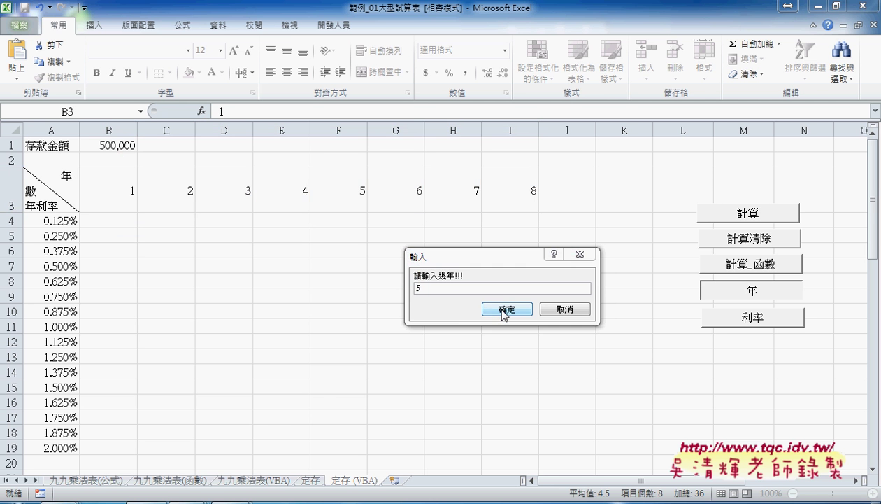
left_click(506, 308)
Select the year headers B3:F3 in row 3.
left_click(501, 308)
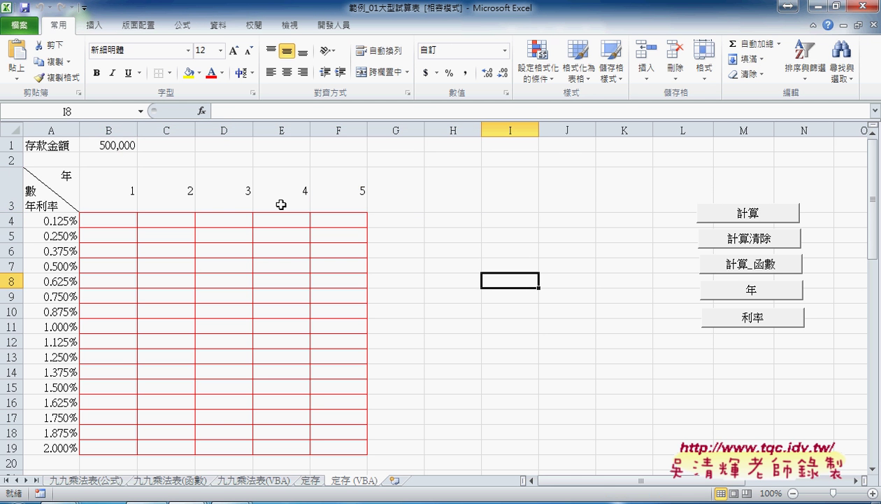
left_click_drag(118, 191, 574, 195)
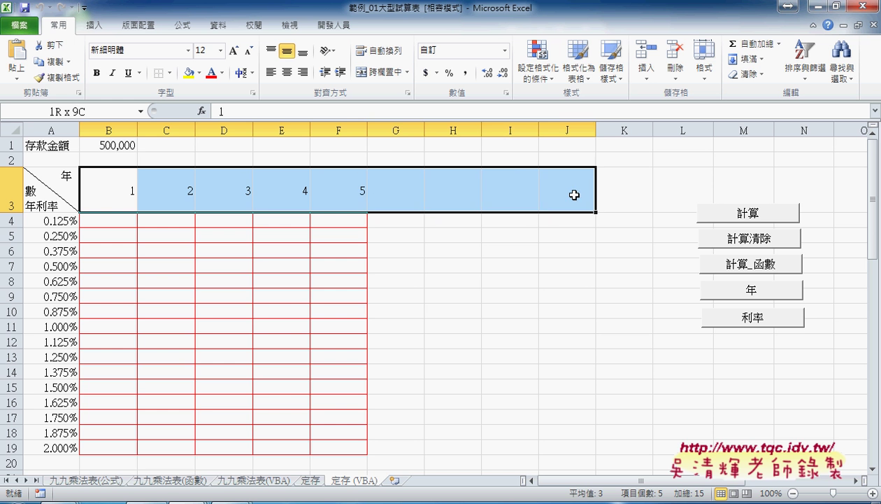
left_click_drag(118, 190, 583, 189)
left_click_drag(121, 189, 339, 191)
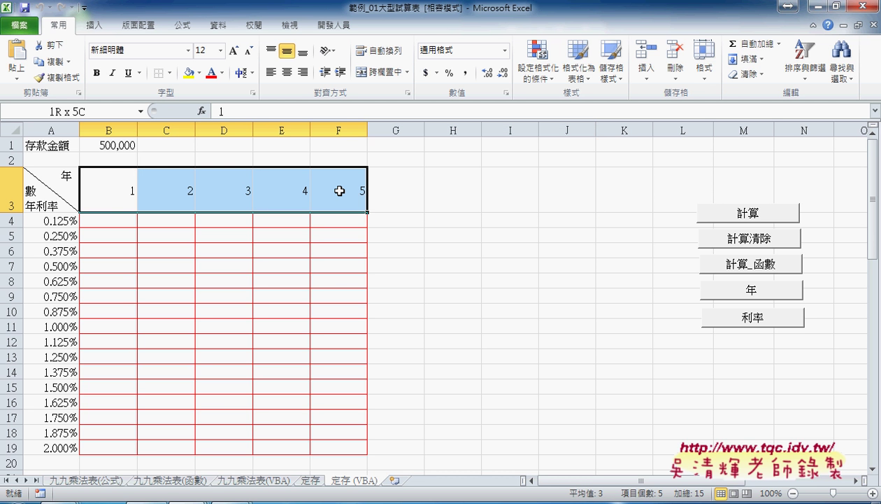
Open the 年 button's macro code via Assign Macro > Edit.
right_click(703, 288)
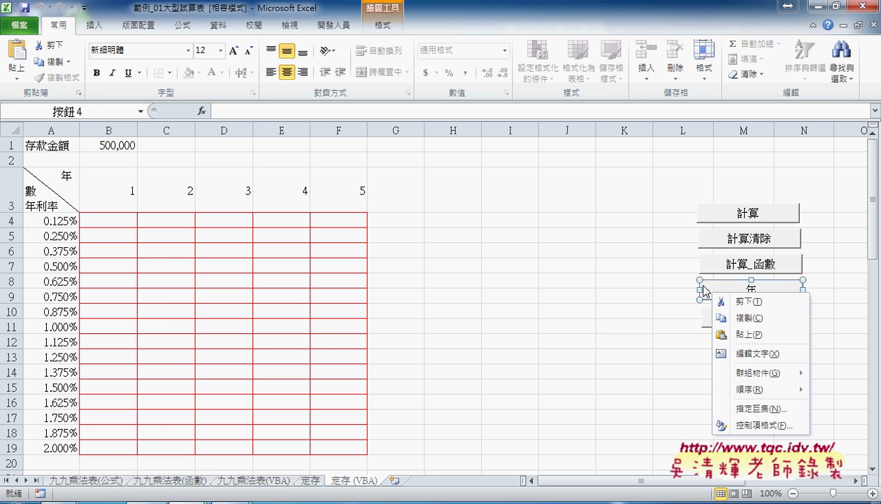
left_click(754, 408)
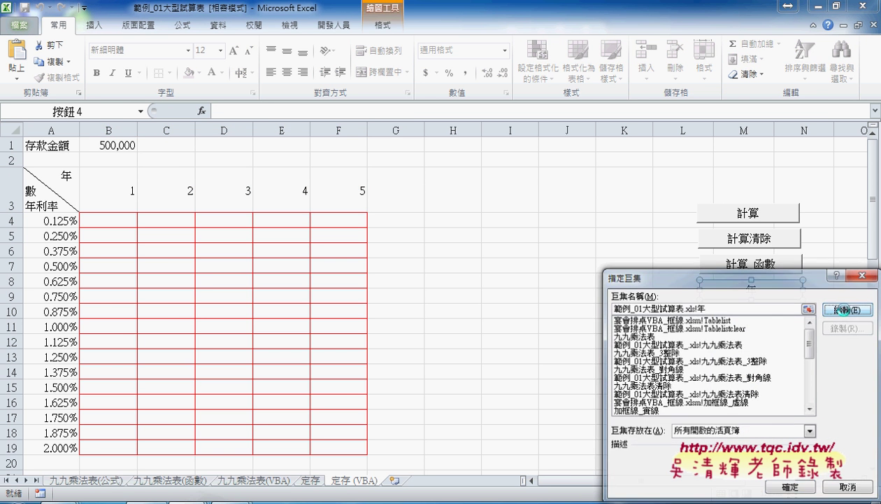
left_click(846, 309)
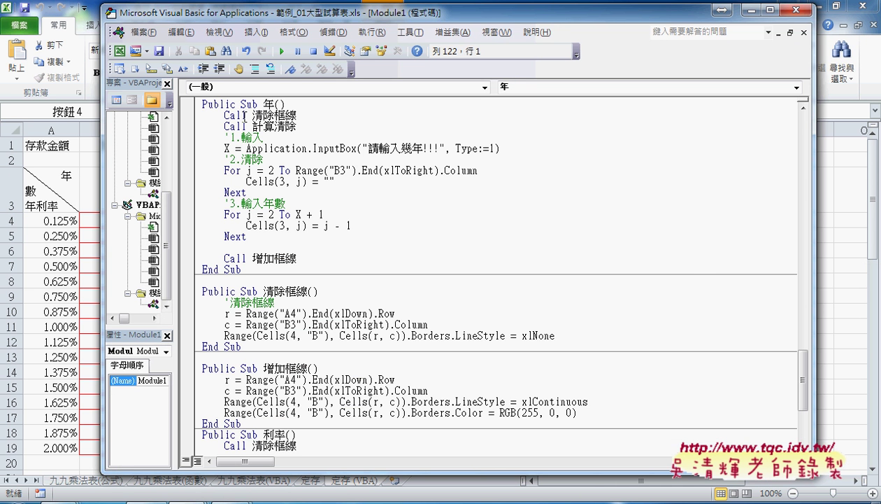
Comment out Call 清除框線 and Call 增加框線, then select the Call 計算清除 line.
type("'")
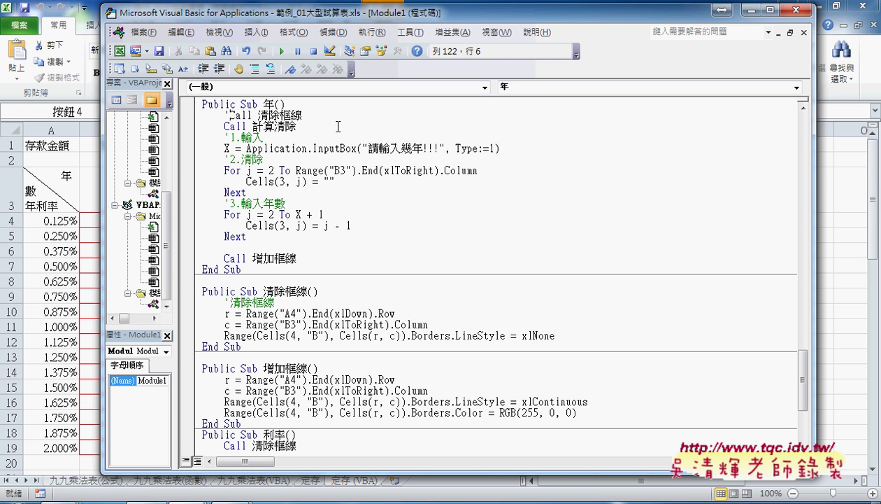
key("Down")
key("Down")
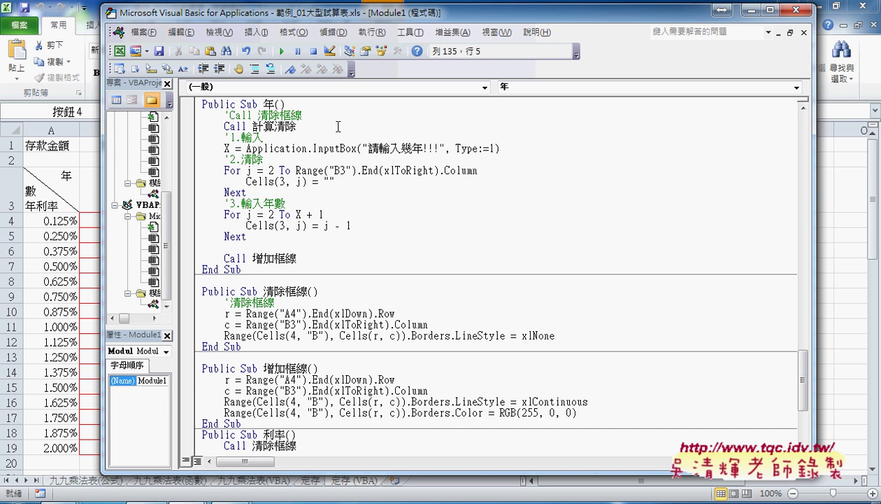
type("'")
key("Up")
key("Up")
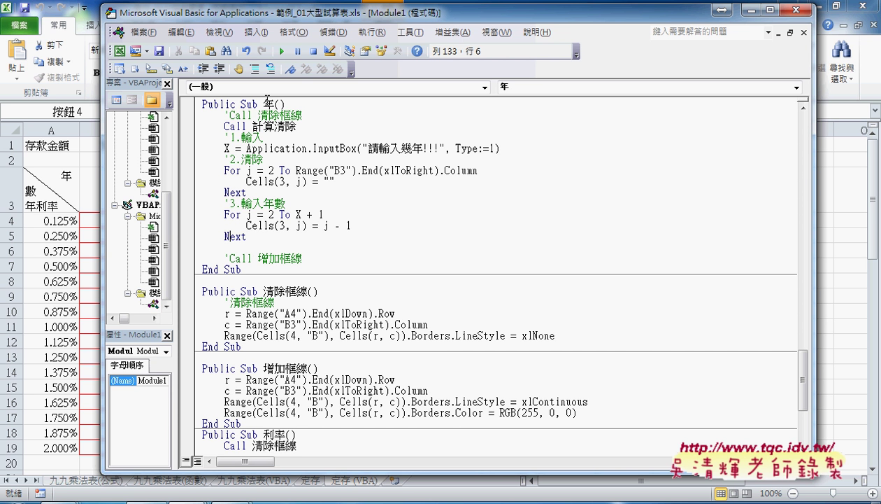
left_click(306, 115)
key("Return")
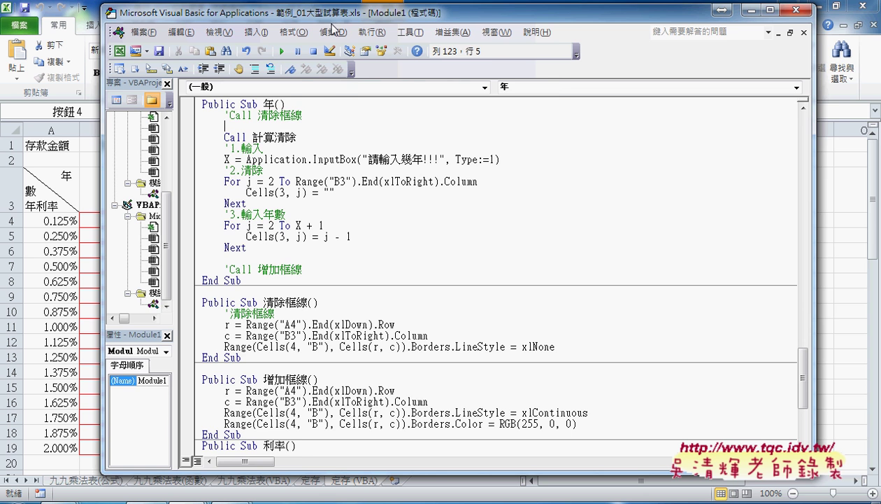
left_click_drag(326, 18, 556, 34)
left_click_drag(535, 156, 452, 153)
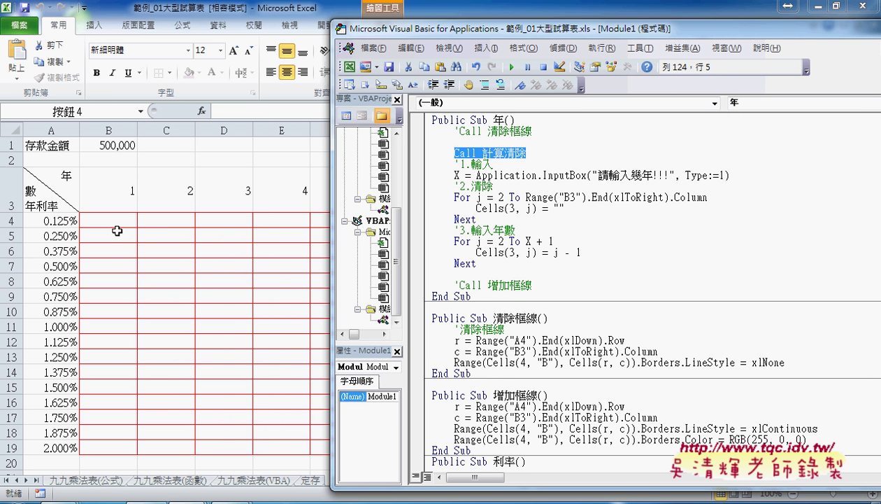
left_click_drag(454, 30, 550, 30)
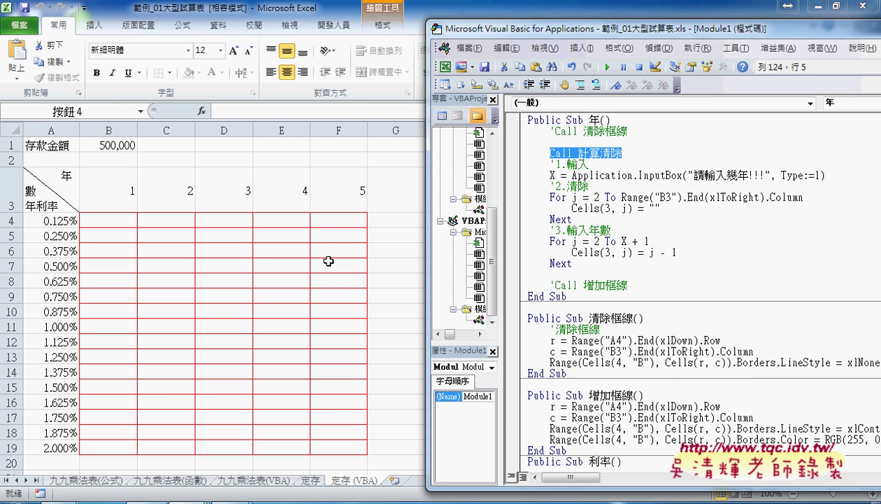
left_click(626, 152)
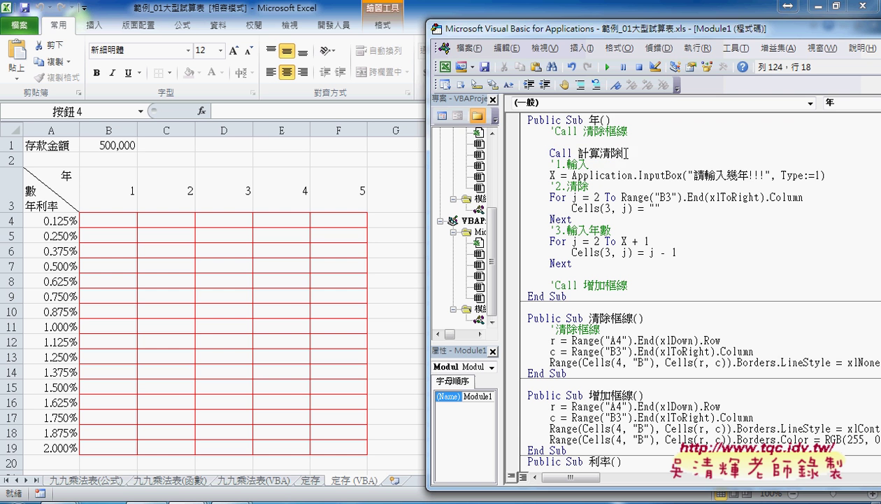
left_click_drag(632, 152, 580, 150)
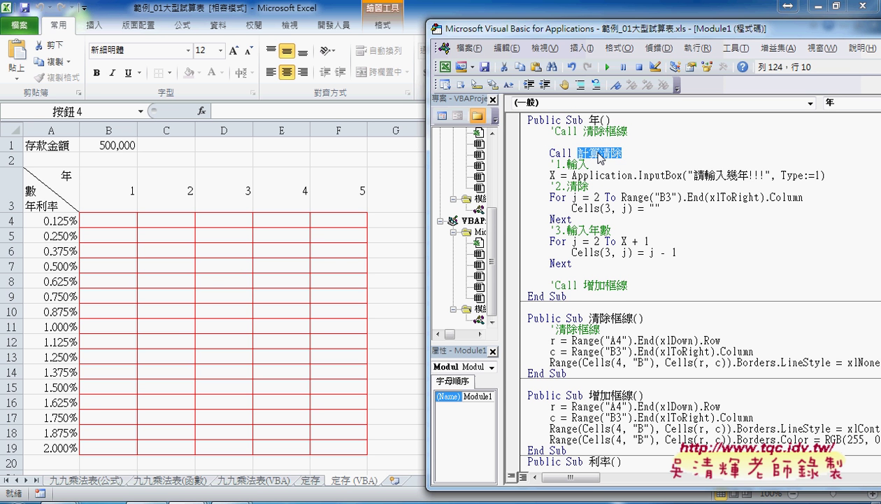
left_click_drag(589, 164, 562, 164)
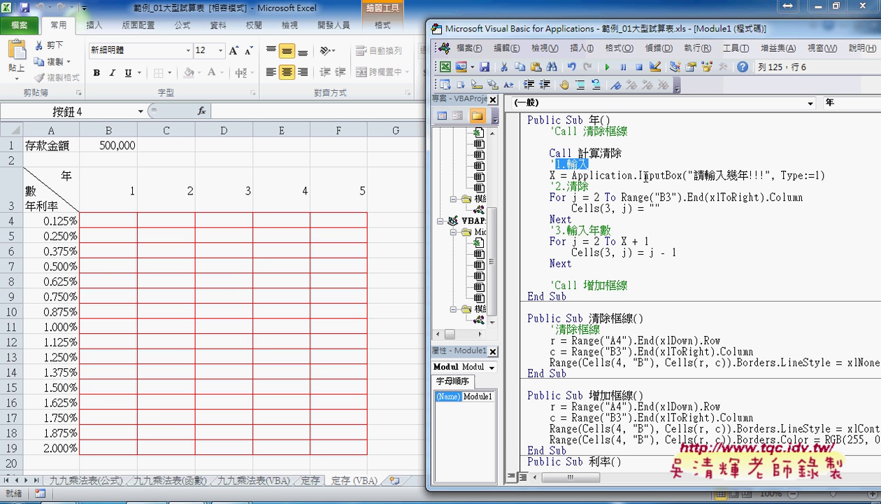
left_click_drag(638, 175, 687, 175)
left_click(708, 175)
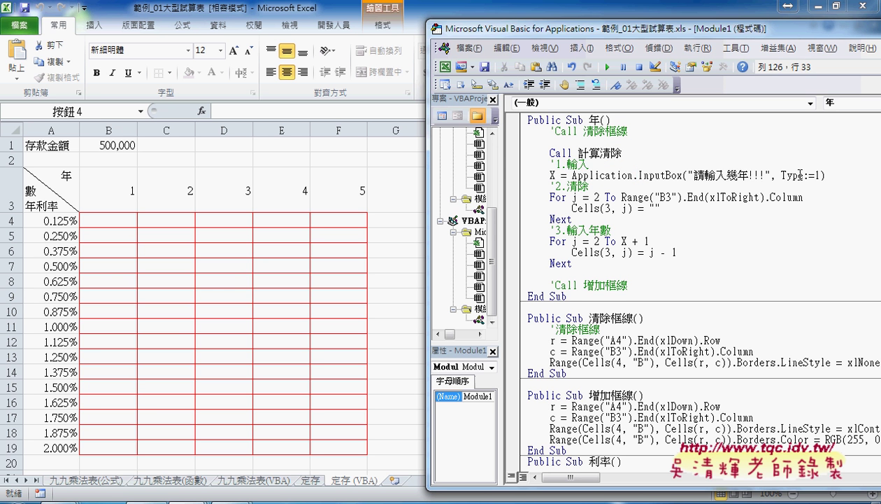
left_click_drag(822, 175, 789, 175)
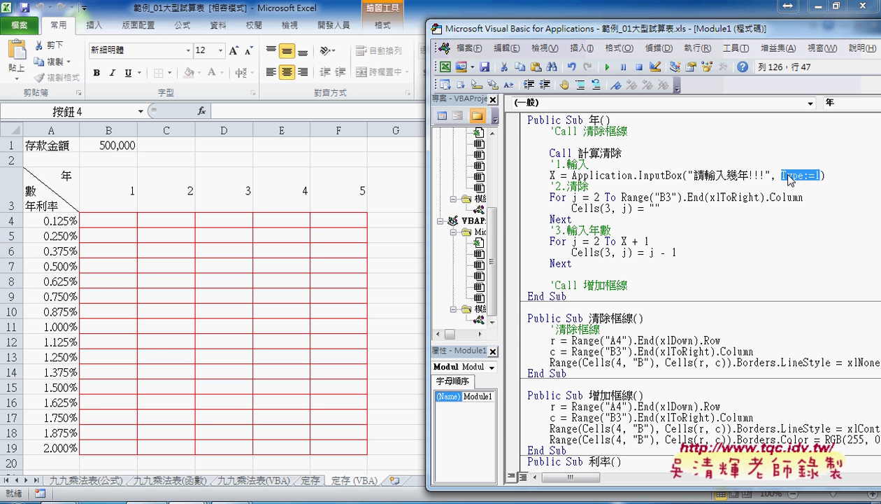
left_click_drag(794, 180, 571, 175)
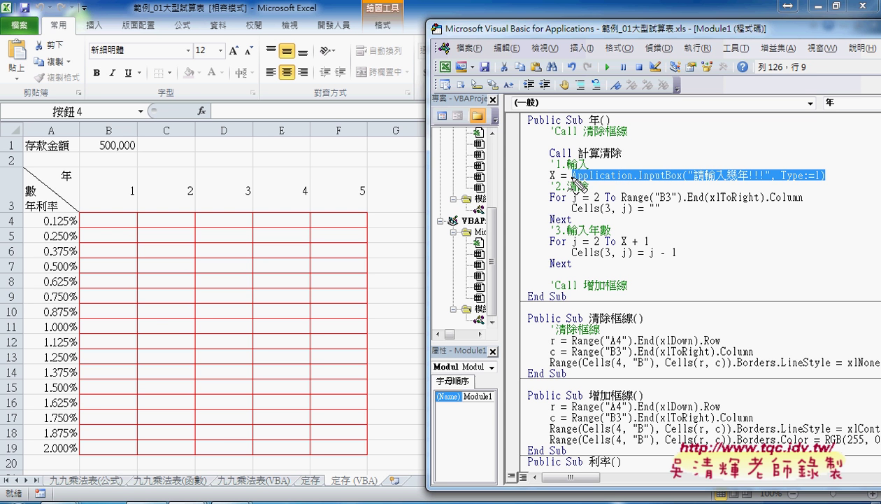
mouse_move(624, 175)
left_mouse_down()
mouse_move(556, 190)
mouse_move(524, 167)
mouse_move(592, 188)
left_mouse_up()
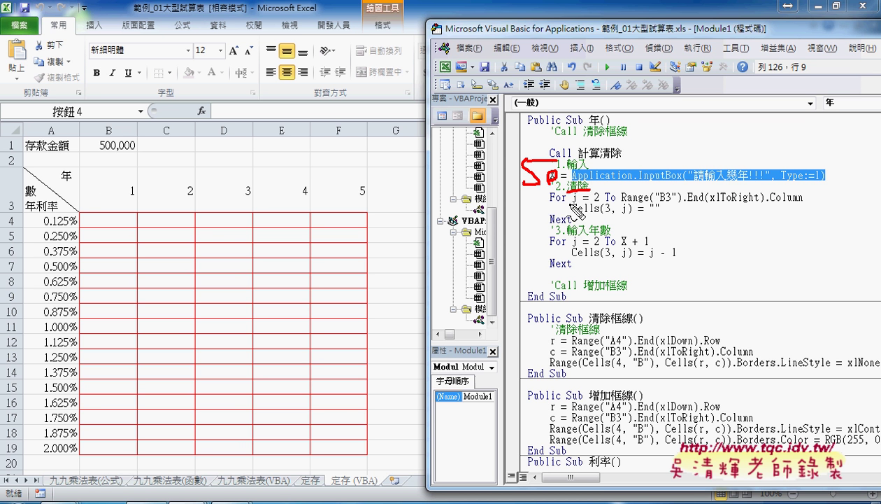
Annotate the year-clearing loop and the row 3 headers it empties.
left_click_drag(572, 203, 800, 203)
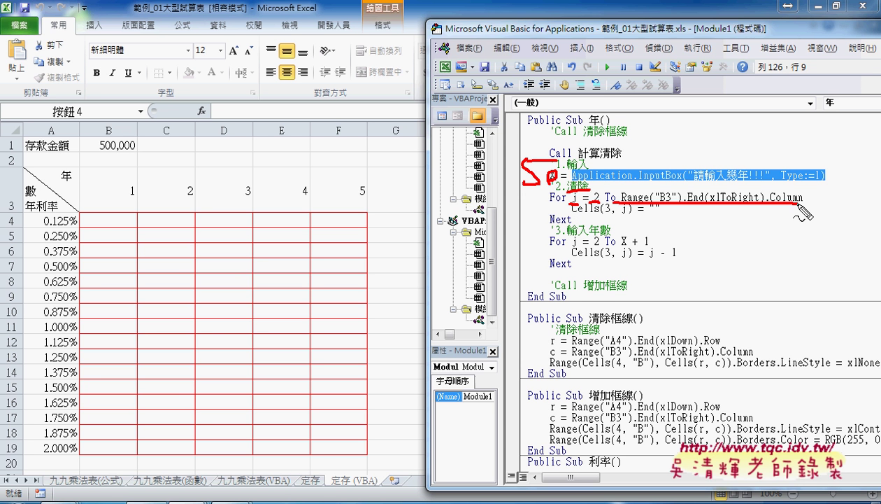
left_click_drag(137, 189, 350, 192)
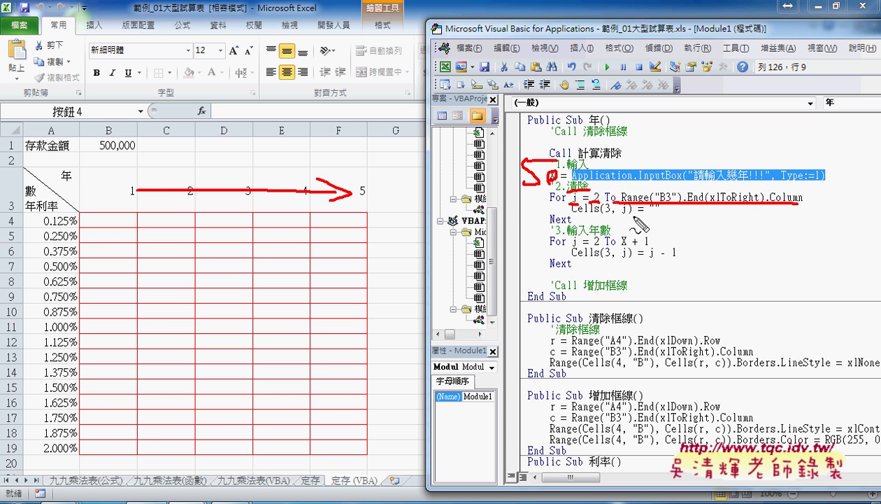
mouse_move(648, 216)
left_mouse_down()
mouse_move(661, 218)
mouse_move(647, 217)
left_mouse_up()
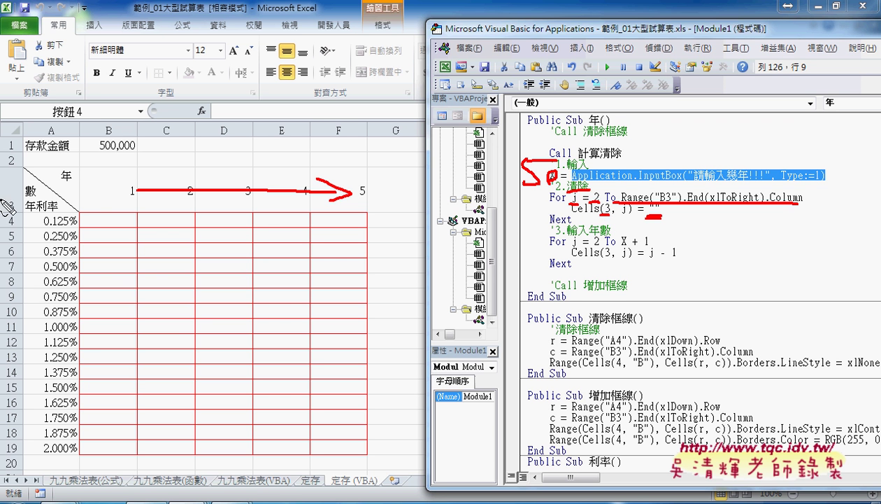
left_click_drag(18, 195, 22, 212)
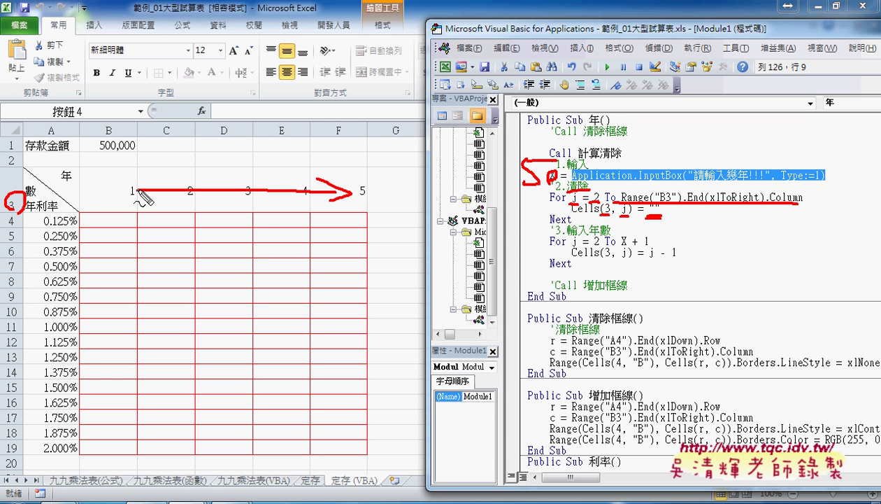
mouse_move(105, 198)
left_mouse_down()
mouse_move(120, 184)
mouse_move(116, 207)
mouse_move(105, 207)
left_mouse_up()
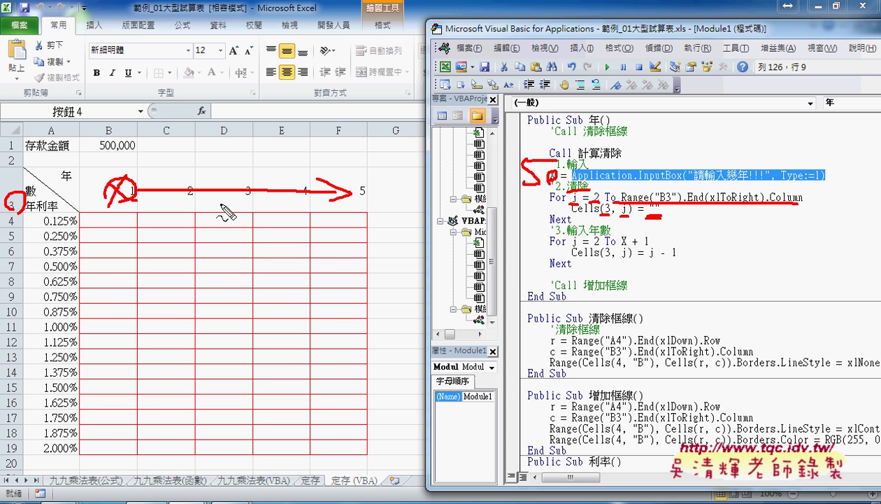
mouse_move(183, 204)
left_mouse_down()
mouse_move(175, 173)
mouse_move(183, 203)
mouse_move(165, 204)
left_mouse_up()
mouse_move(223, 188)
left_mouse_down()
mouse_move(239, 176)
mouse_move(238, 199)
left_mouse_up()
left_click_drag(267, 184, 289, 177)
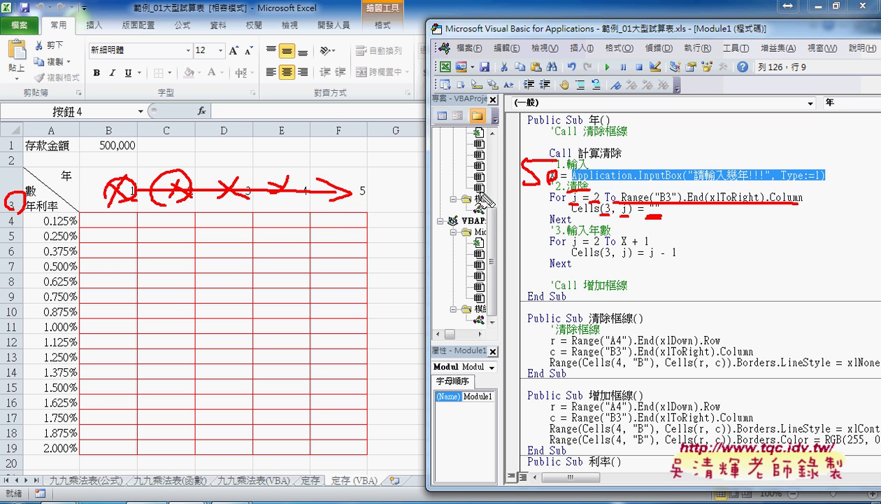
Underline the filling loop's start value 2, upper limit X and year formula, then clear the marks.
left_click_drag(605, 225, 516, 227)
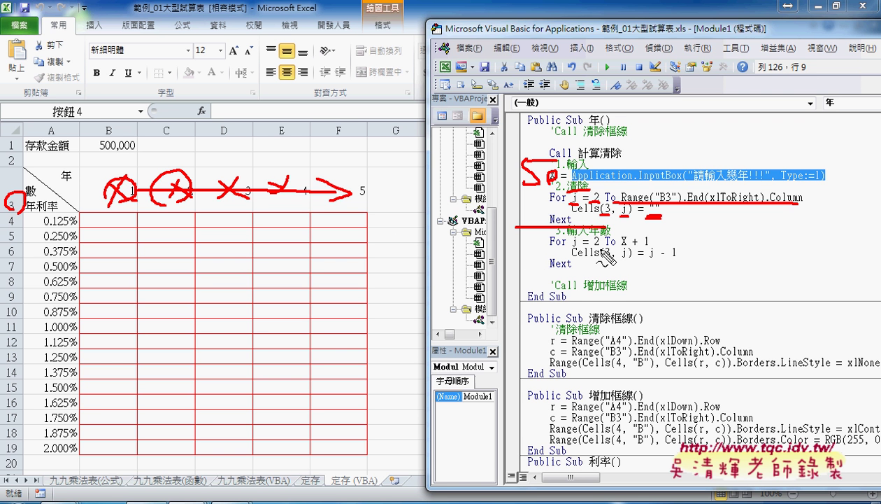
mouse_move(591, 249)
left_mouse_down()
mouse_move(602, 249)
mouse_move(579, 248)
left_mouse_up()
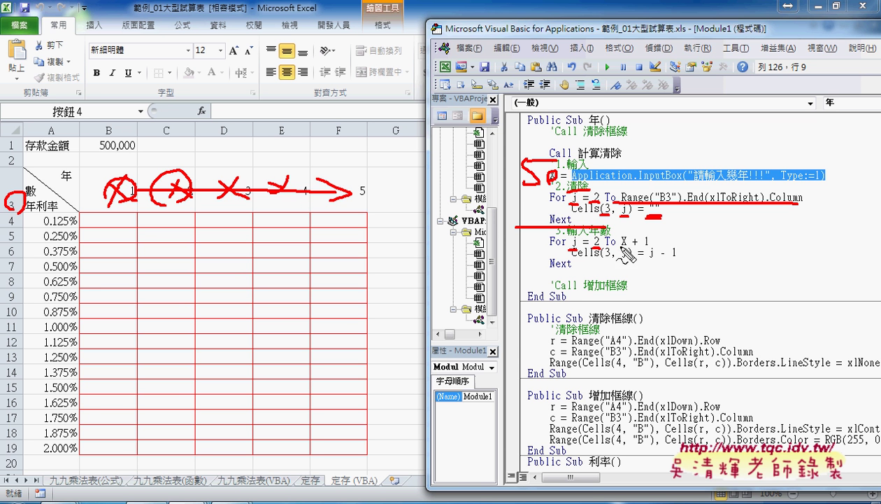
left_click_drag(620, 246, 650, 247)
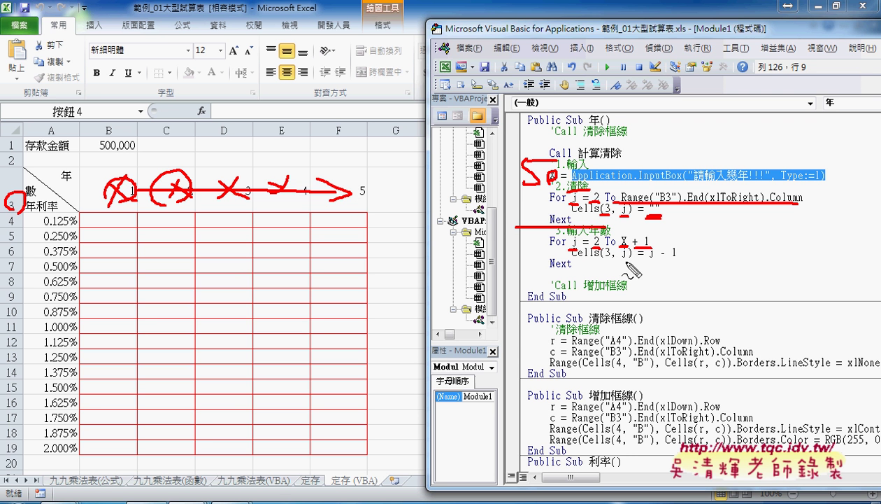
left_click_drag(602, 260, 676, 260)
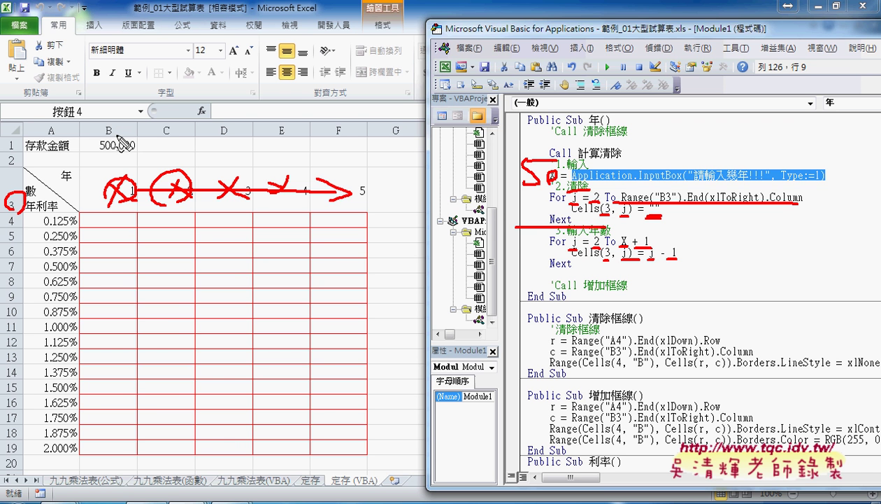
key("Escape")
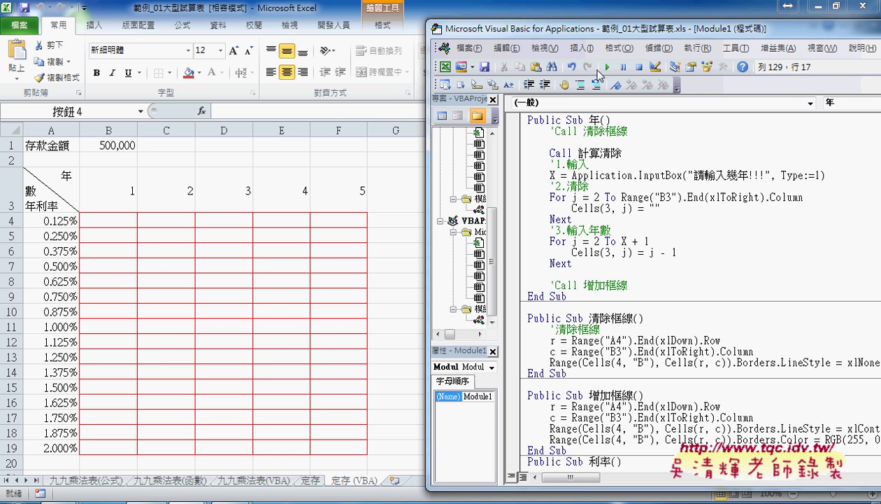
Run the 年 macro from the editor with 8 years.
left_click(607, 67)
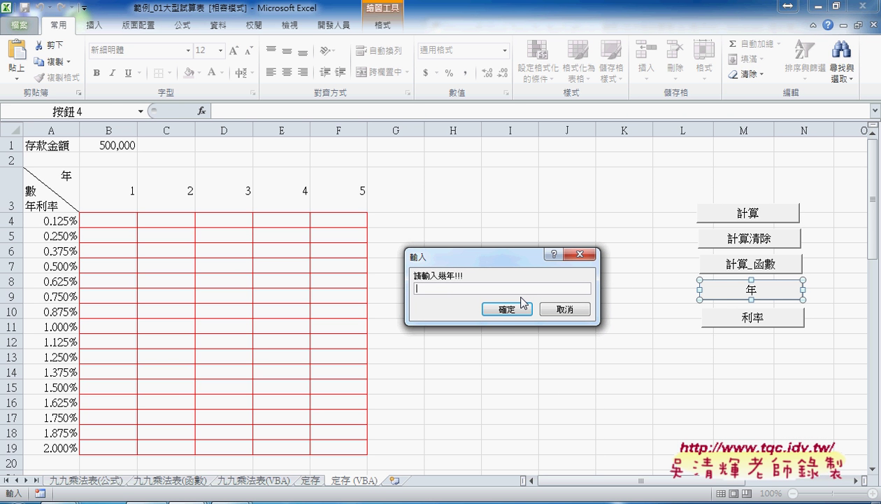
type("8")
left_click(509, 312)
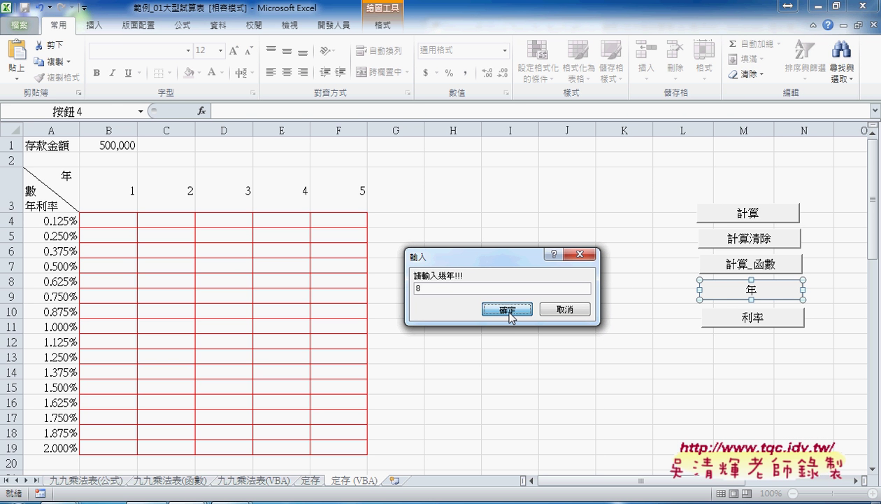
left_click(403, 245)
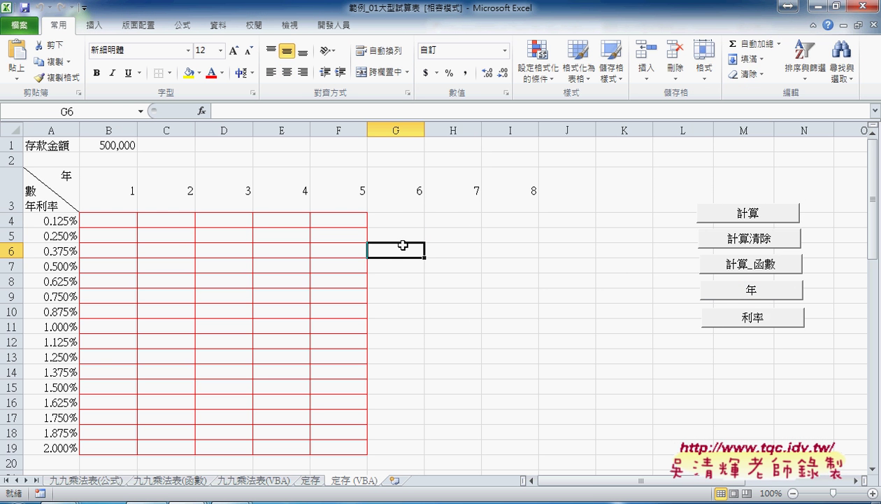
left_click_drag(115, 187, 513, 190)
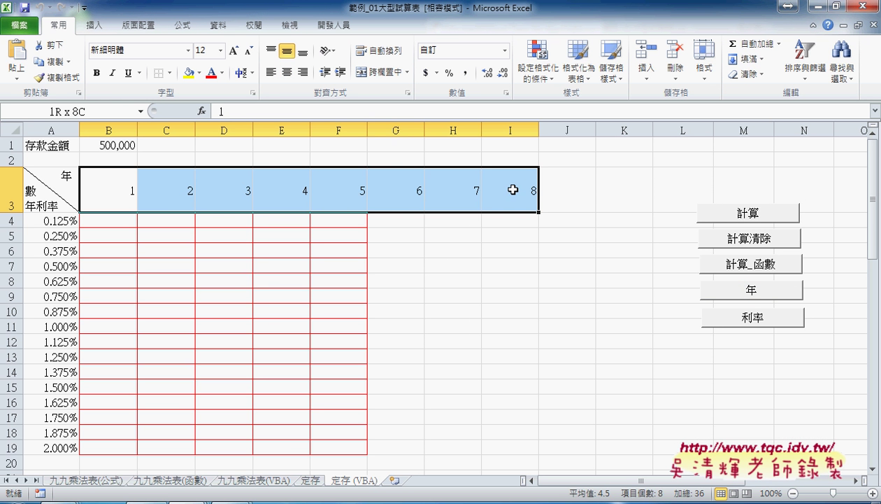
left_click_drag(512, 190, 512, 192)
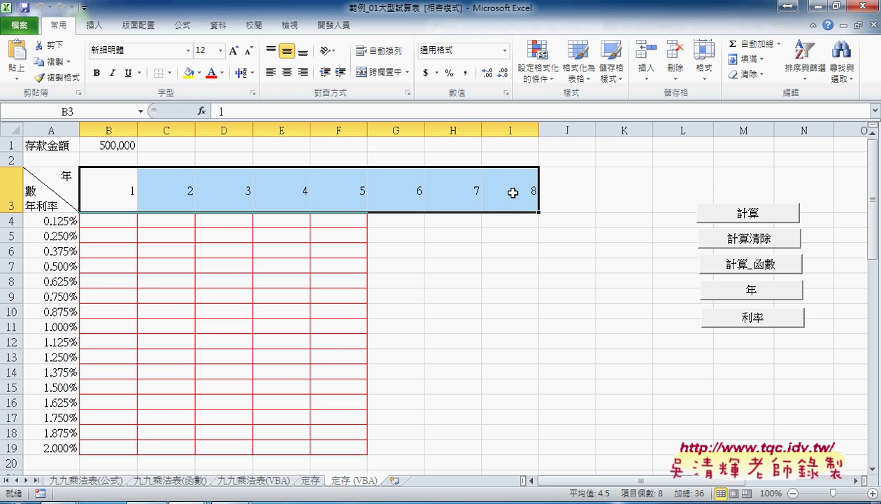
mouse_move(126, 220)
left_mouse_down()
mouse_move(496, 415)
mouse_move(523, 446)
left_mouse_up()
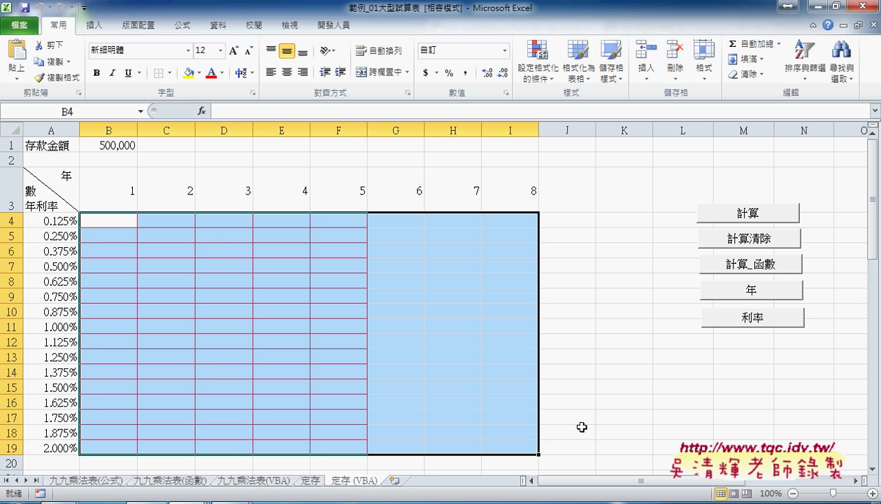
Open the 年 button's macro code through 指定巨集 > 編輯.
right_click(727, 287)
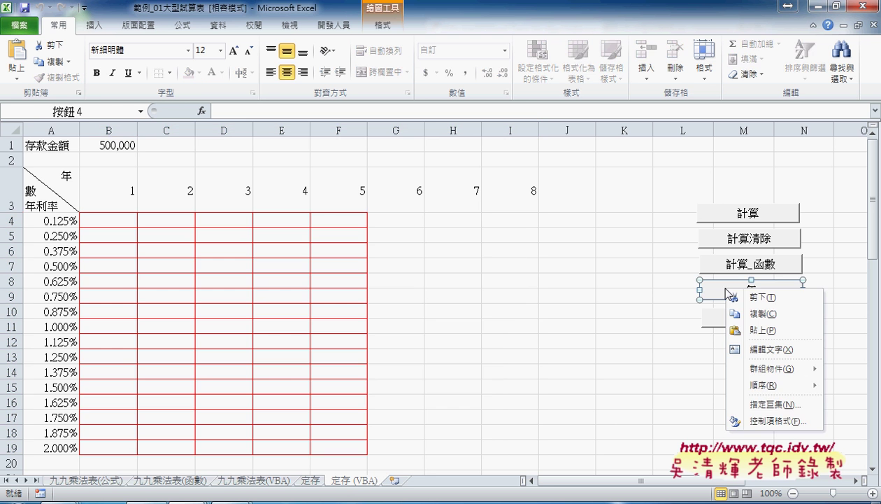
left_click(769, 404)
left_click(844, 312)
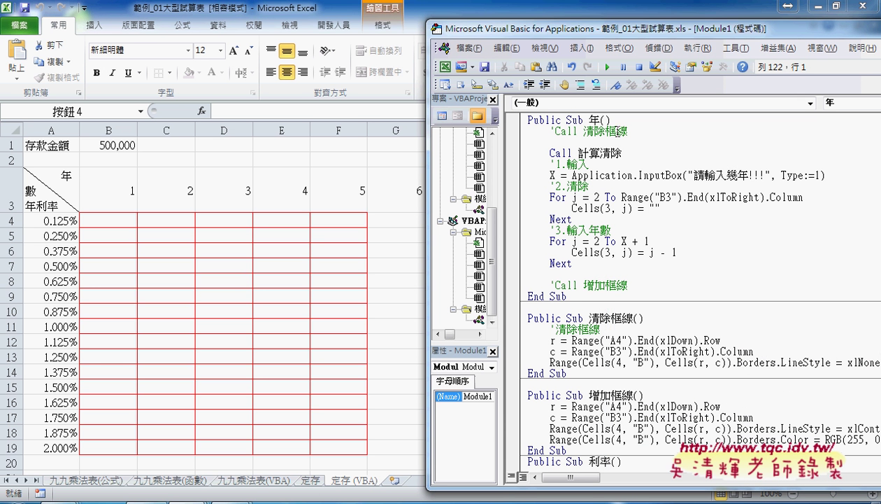
Remove the apostrophes before Call 清除框線 and Call 增加框線.
left_click(552, 131)
key("Delete")
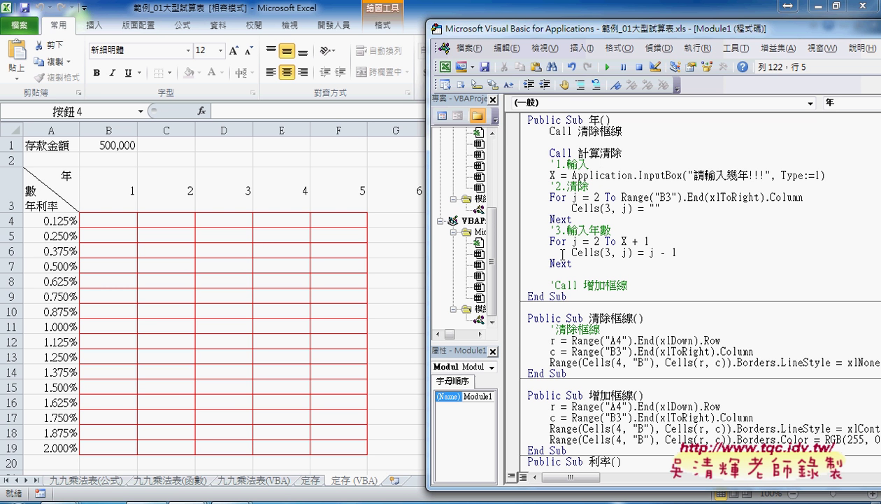
left_click(550, 285)
key("Delete")
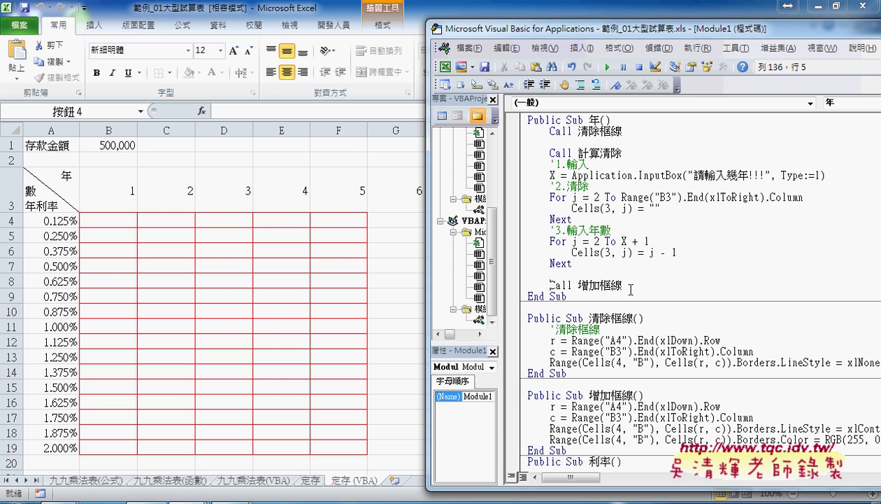
left_click(589, 121)
left_click_drag(622, 131, 578, 131)
left_click_drag(622, 285, 575, 285)
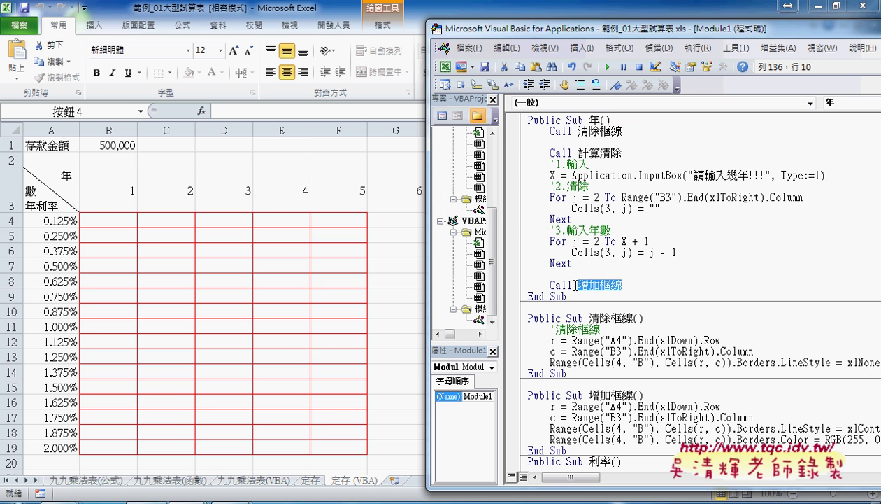
mouse_move(582, 30)
left_mouse_down()
mouse_move(519, 44)
mouse_move(348, 35)
left_mouse_up()
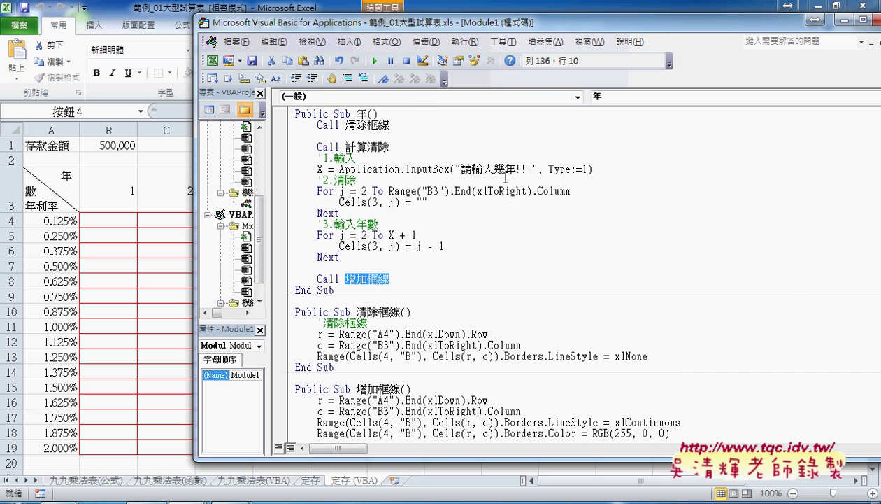
left_click_drag(367, 124, 389, 125)
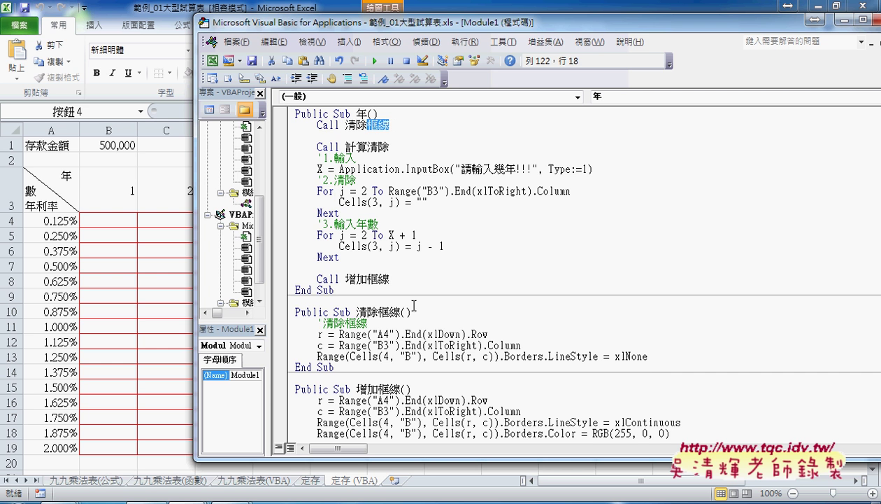
left_click(518, 344)
left_click_drag(518, 344, 289, 335)
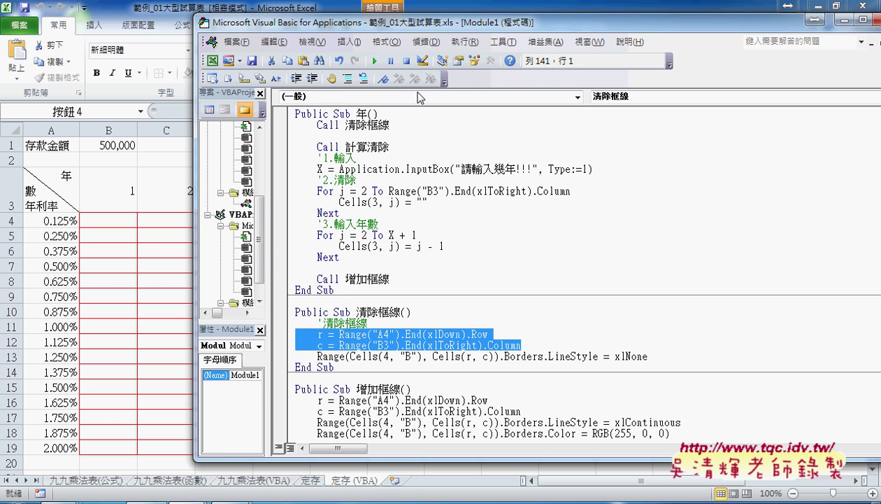
left_click_drag(456, 28, 538, 31)
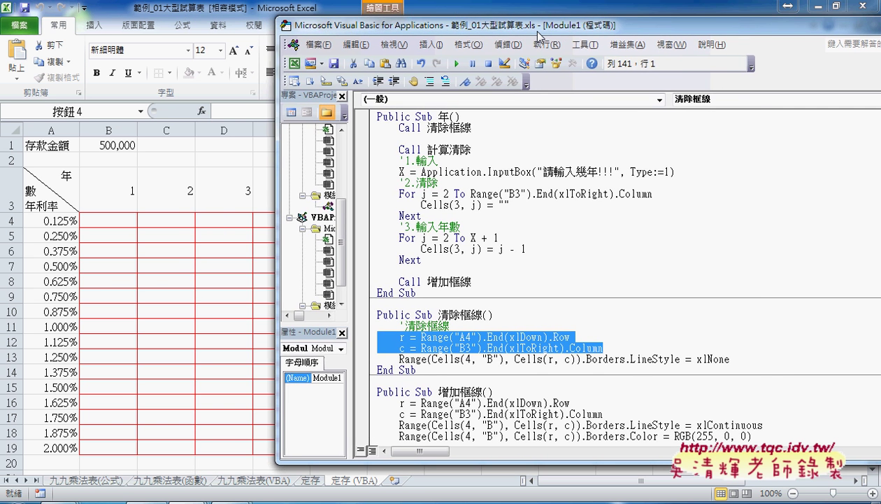
mouse_move(65, 217)
left_mouse_down()
mouse_move(59, 307)
mouse_move(90, 295)
left_mouse_up()
left_click_drag(59, 337, 61, 357)
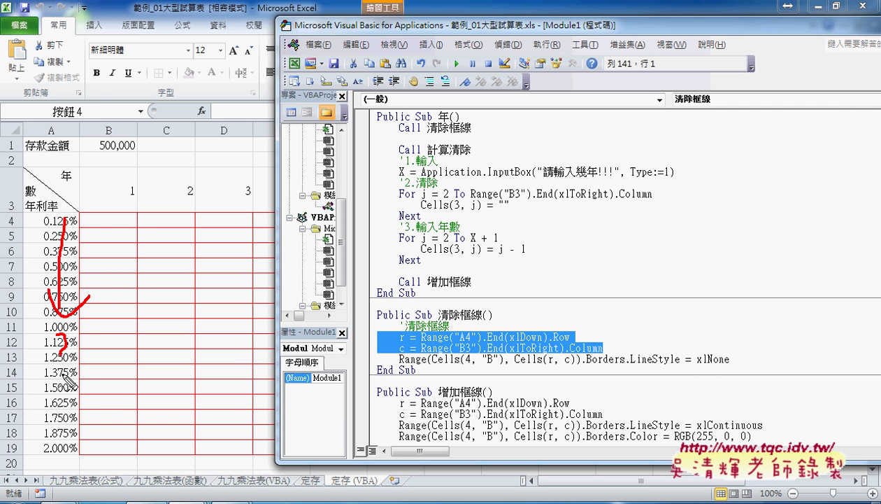
left_click(63, 376)
mouse_move(92, 198)
left_mouse_down()
mouse_move(214, 196)
mouse_move(203, 187)
left_mouse_up()
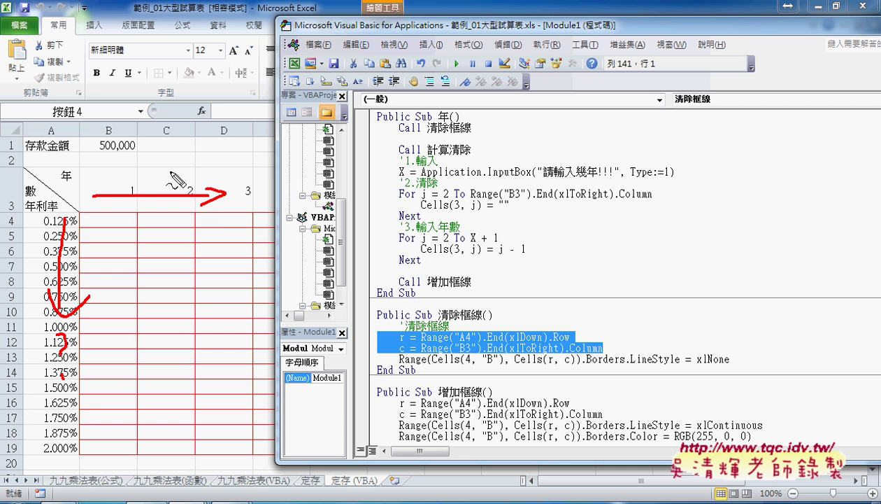
left_click_drag(159, 148, 179, 162)
left_click(171, 176)
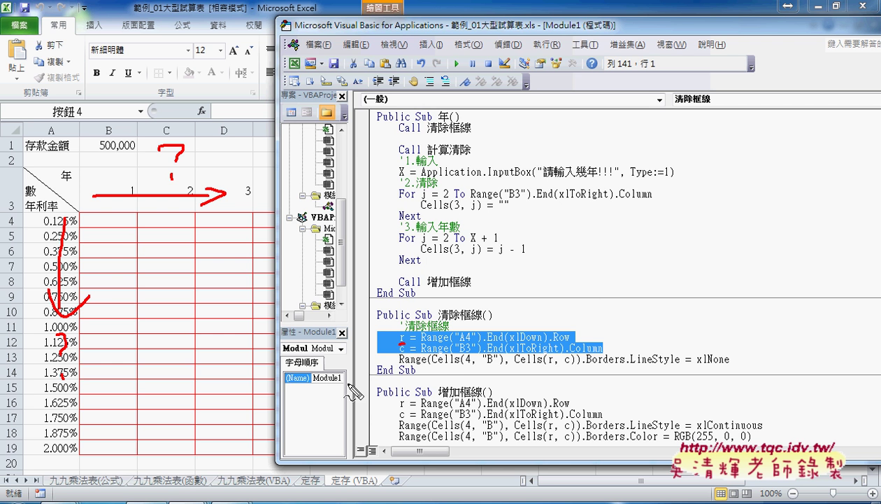
left_click_drag(405, 340, 409, 352)
key("Escape")
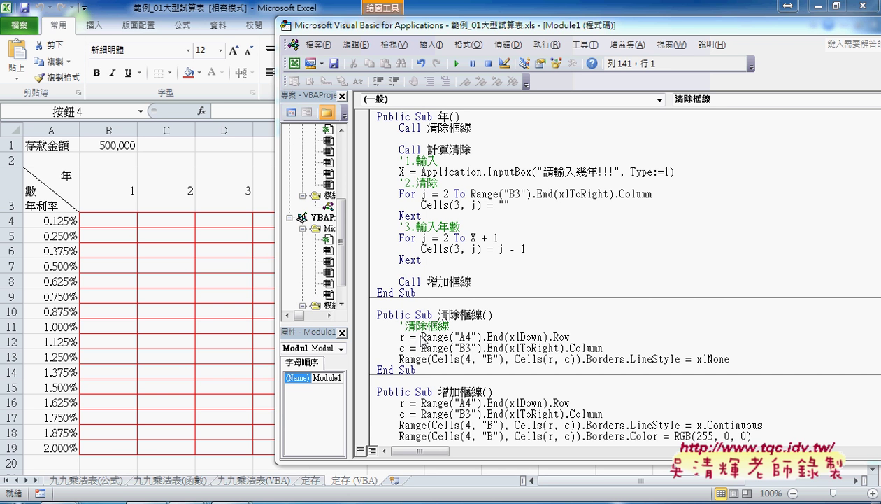
left_click(482, 337)
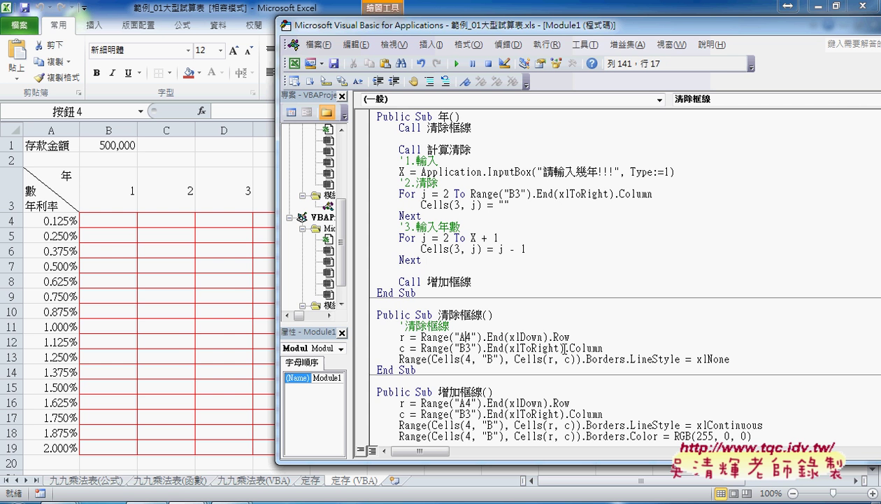
mouse_move(570, 337)
left_mouse_down()
mouse_move(397, 337)
mouse_move(613, 348)
left_mouse_up()
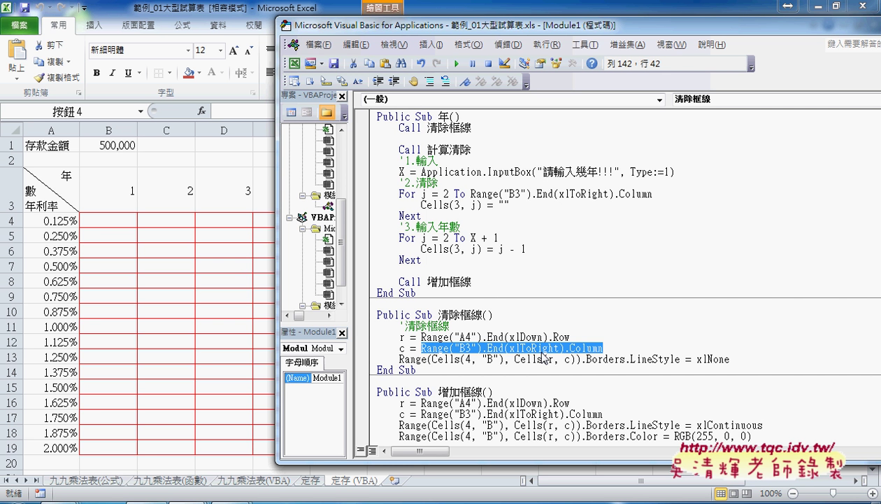
Highlight r, c and the range arguments of the border-clearing line in 清除框線.
double_click(402, 336)
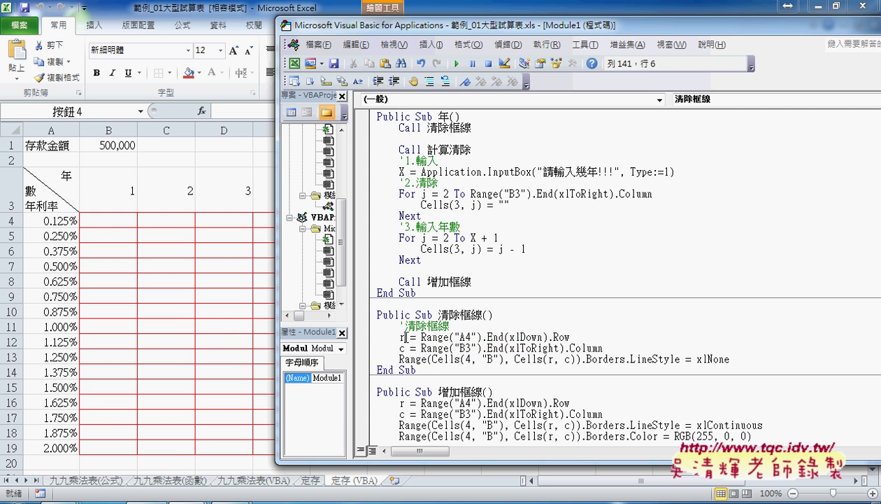
double_click(401, 348)
left_click_drag(730, 359, 638, 364)
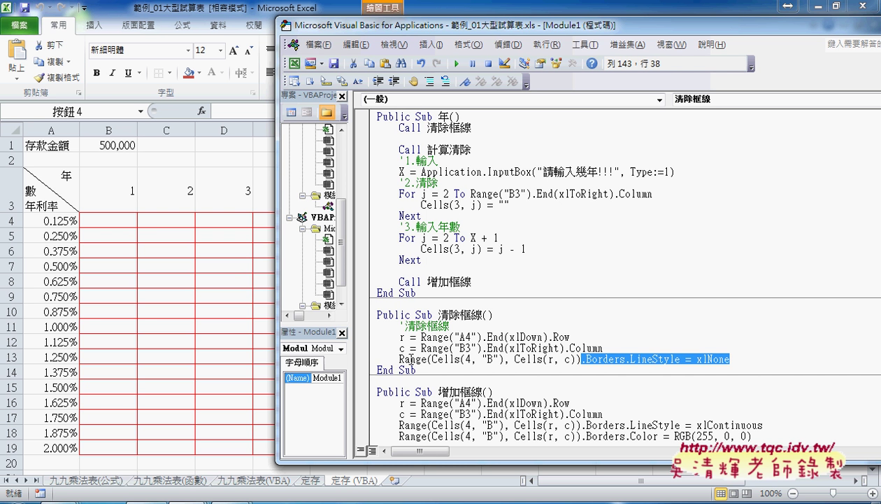
left_click_drag(400, 358, 427, 359)
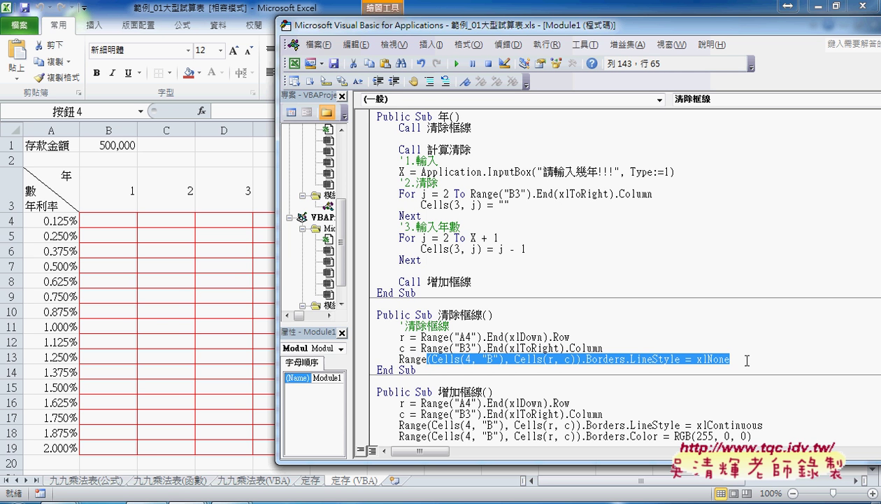
left_click_drag(428, 359, 726, 360)
Try Range("B4:J15"), then restore Range(Cells(4, "B"), Cells(r, c)) in the clearing line.
type("(")
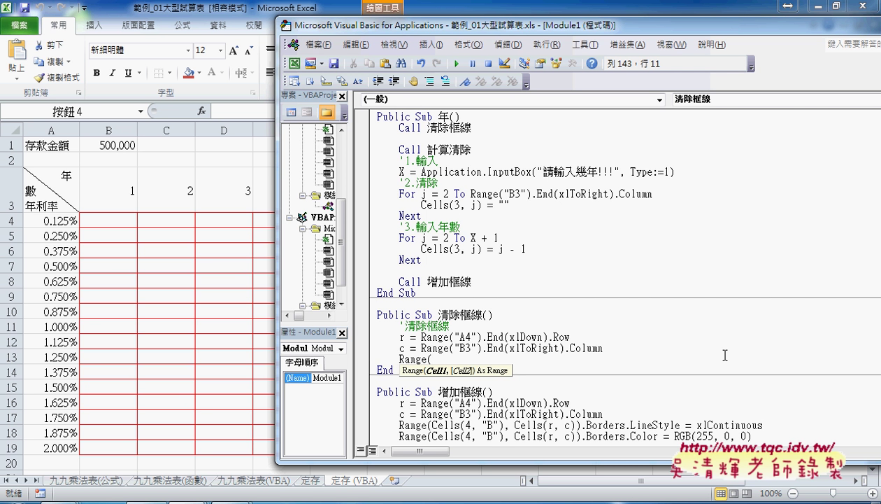
type("\"")
type("B4")
type(":")
type("J15")
type("\")")
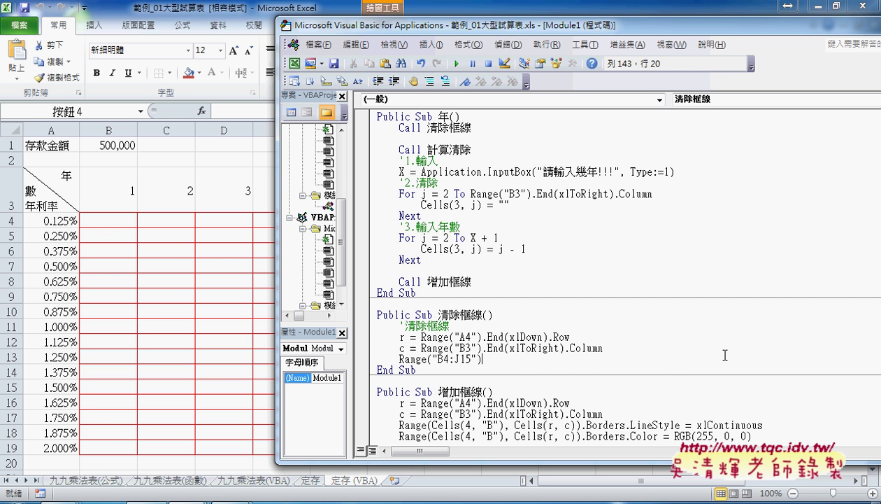
key("BackSpace")
key("BackSpace")
key("BackSpace")
key("BackSpace")
key("BackSpace")
key("BackSpace")
key("BackSpace")
key("BackSpace")
key("BackSpace")
type("(")
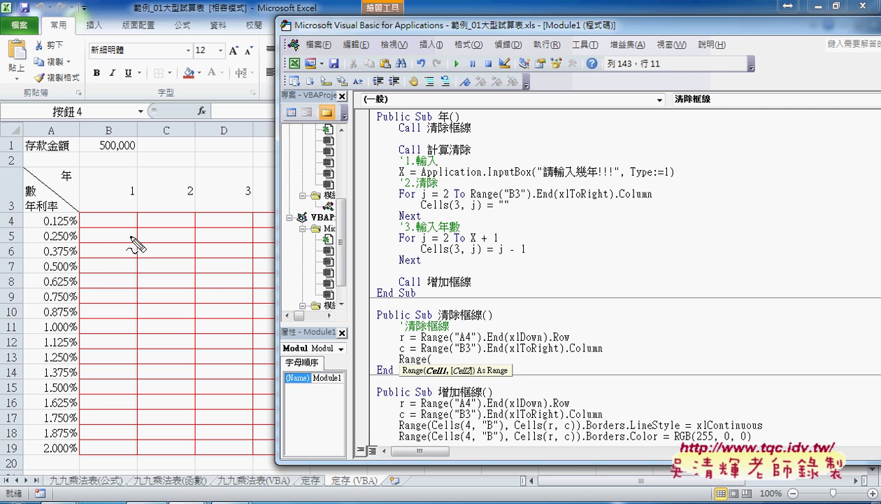
mouse_move(129, 234)
left_mouse_down()
mouse_move(79, 232)
mouse_move(122, 232)
left_mouse_up()
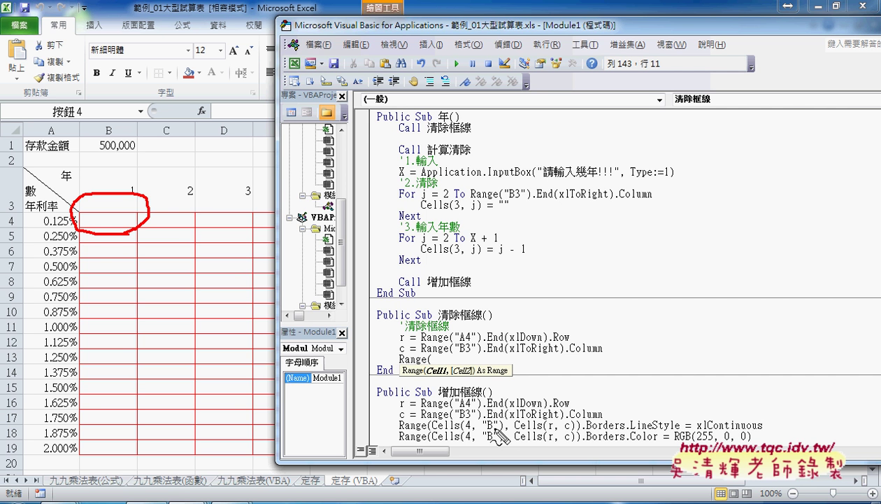
key("Escape")
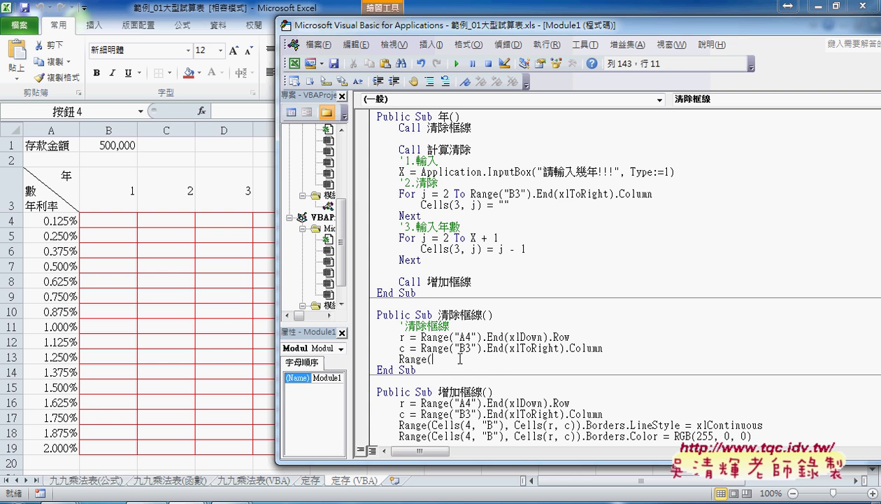
type("ce")
type("lls(")
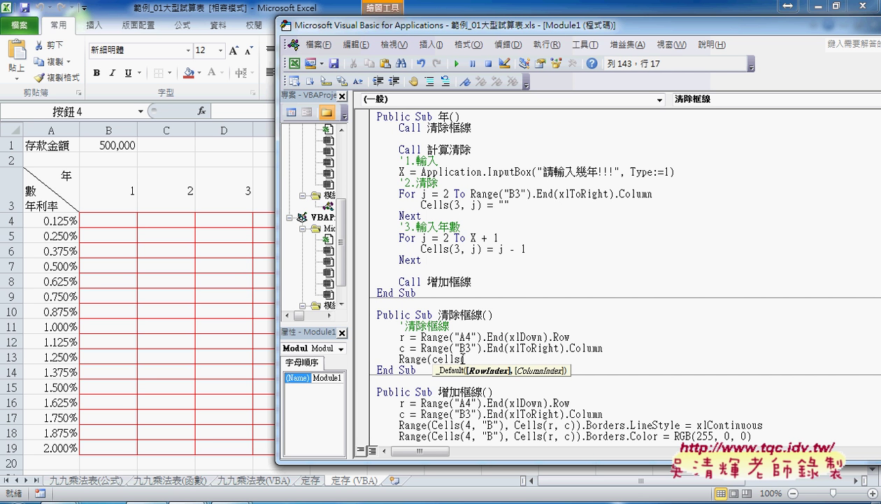
key("BackSpace")
key("BackSpace")
key("BackSpace")
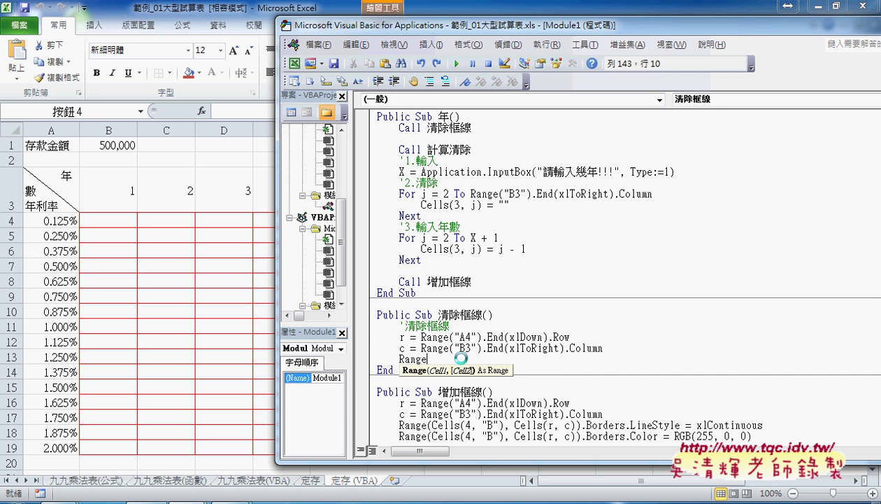
type("\"B")
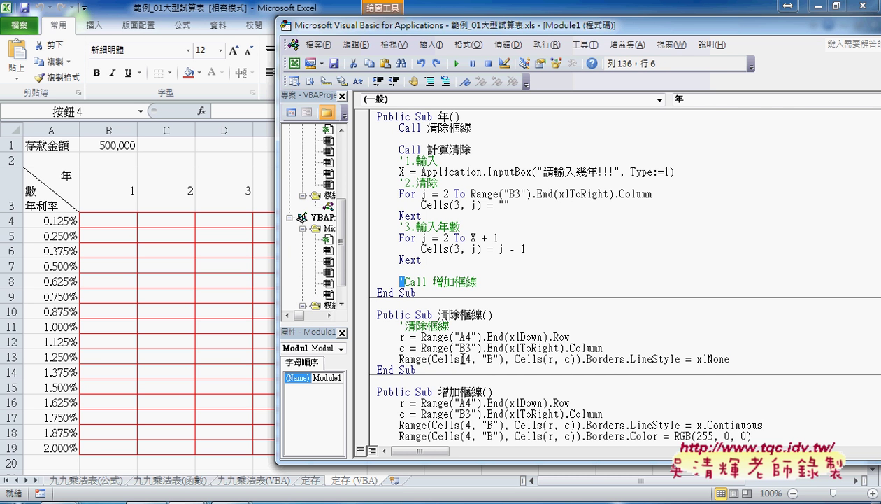
key("ctrl+y")
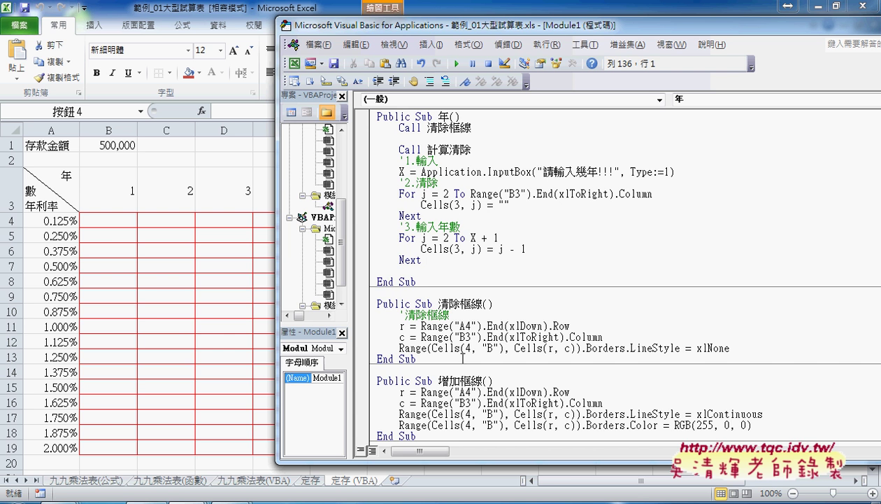
key("ctrl+z")
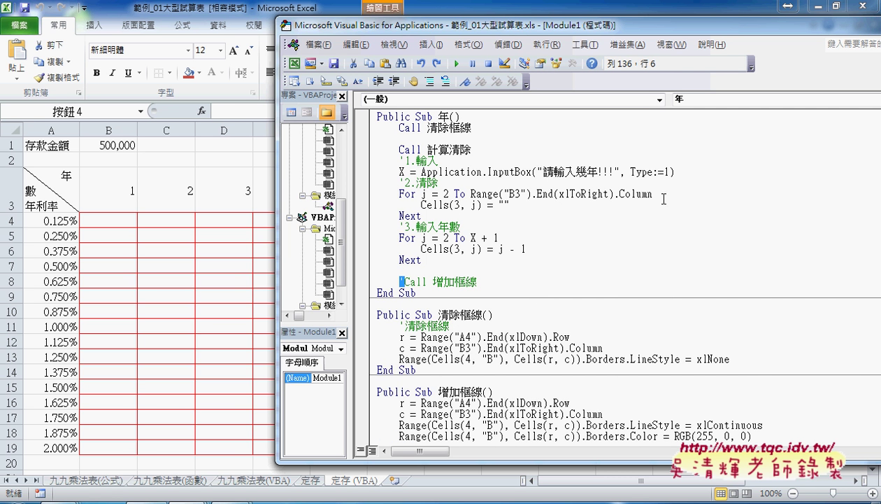
Pick out the starting row 4 and the end corner Cells in the clearing line.
left_click(460, 359)
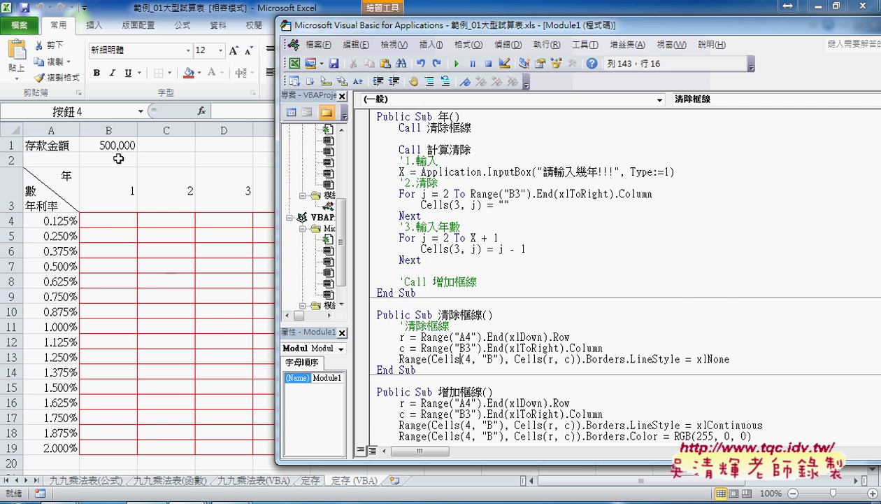
left_click(464, 359)
mouse_move(464, 359)
left_mouse_down()
mouse_move(472, 359)
mouse_move(434, 360)
left_mouse_up()
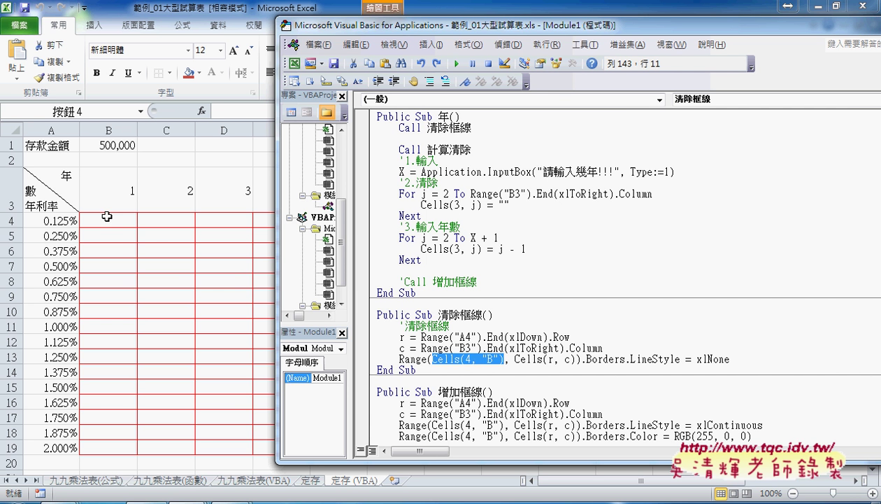
left_click_drag(515, 359, 543, 359)
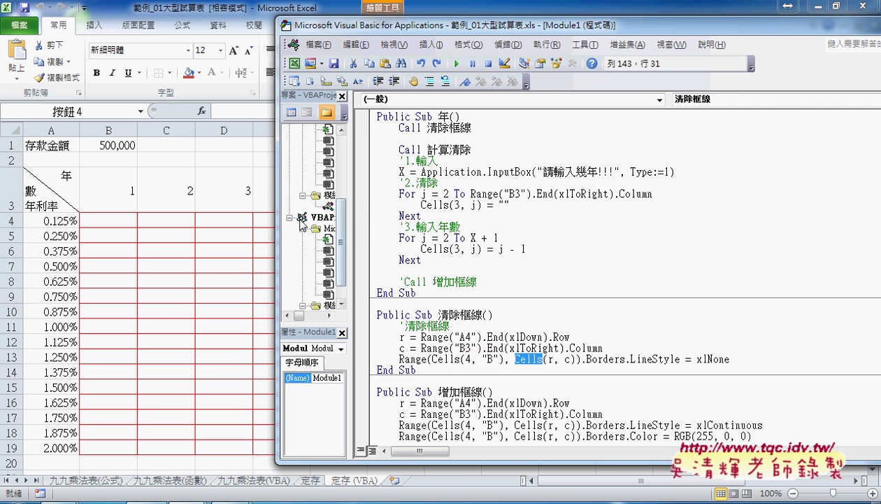
Annotate the table's last cell, Cells(r, c), and LineStyle in both border macros.
mouse_move(278, 219)
left_mouse_down()
mouse_move(462, 228)
mouse_move(439, 226)
left_mouse_up()
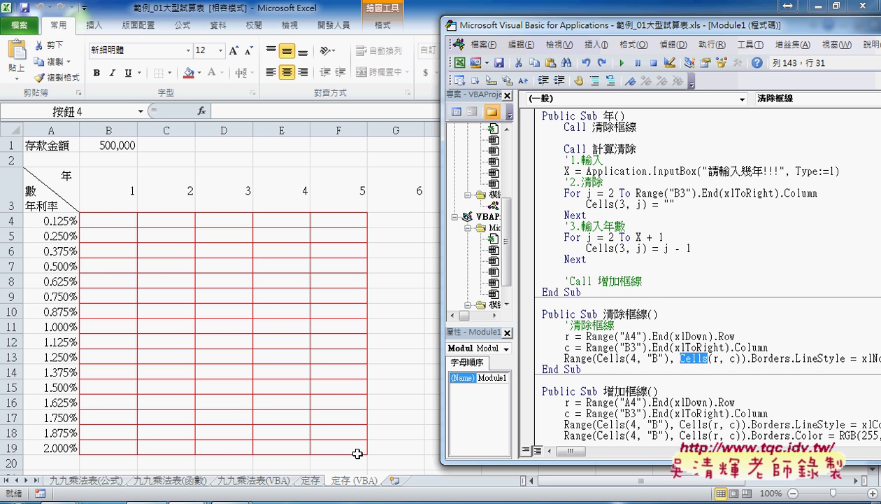
mouse_move(362, 462)
left_mouse_down()
mouse_move(312, 443)
mouse_move(384, 456)
left_mouse_up()
mouse_move(273, 388)
left_mouse_down()
mouse_move(315, 424)
mouse_move(333, 408)
left_mouse_up()
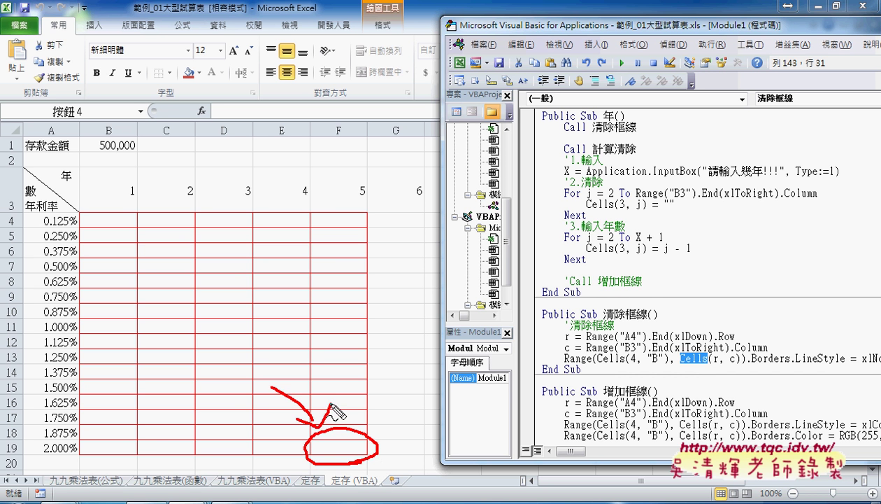
left_click_drag(681, 365, 861, 362)
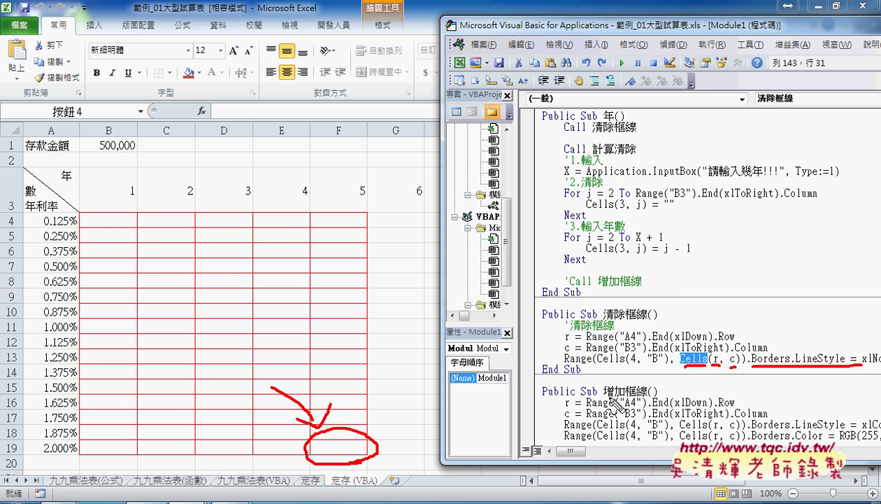
left_click_drag(608, 396, 640, 396)
left_click_drag(566, 406, 572, 417)
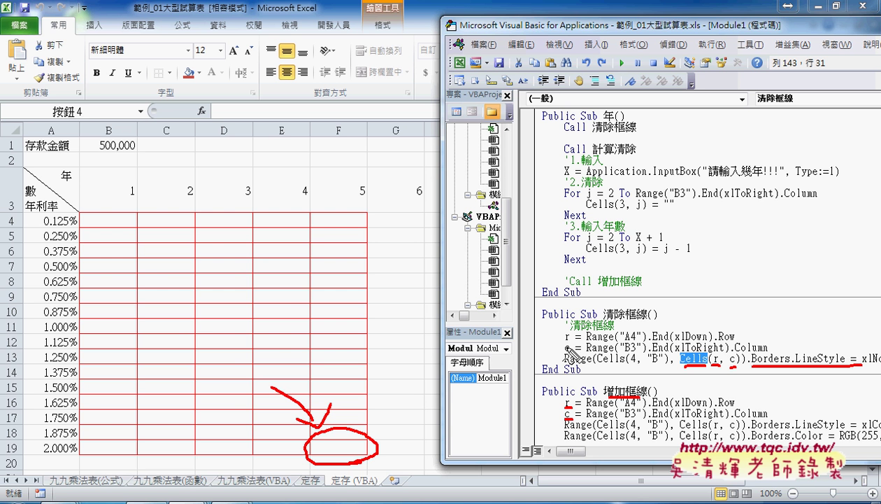
left_click_drag(565, 342, 572, 352)
left_click_drag(797, 430, 824, 429)
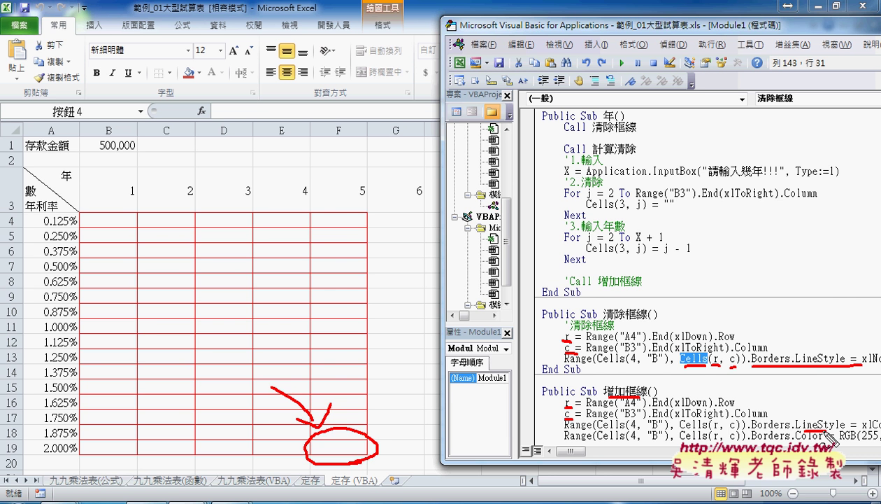
key("Escape")
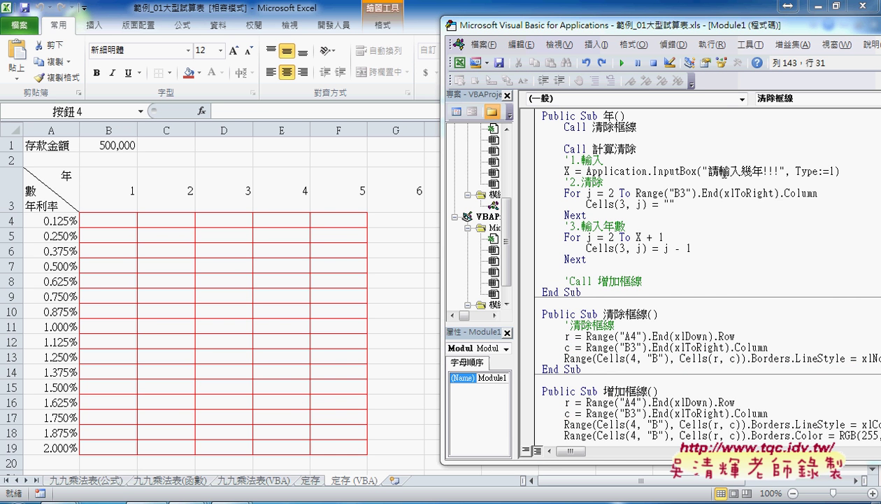
Widen the code window and highlight the range, xlNone, xlContinuous and RGB(255, 0, 0).
left_click_drag(603, 28, 390, 32)
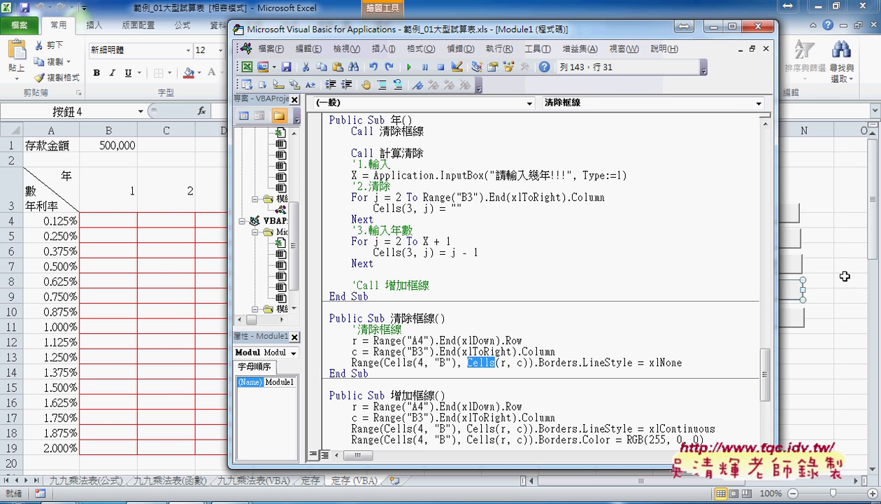
left_click_drag(778, 273, 839, 276)
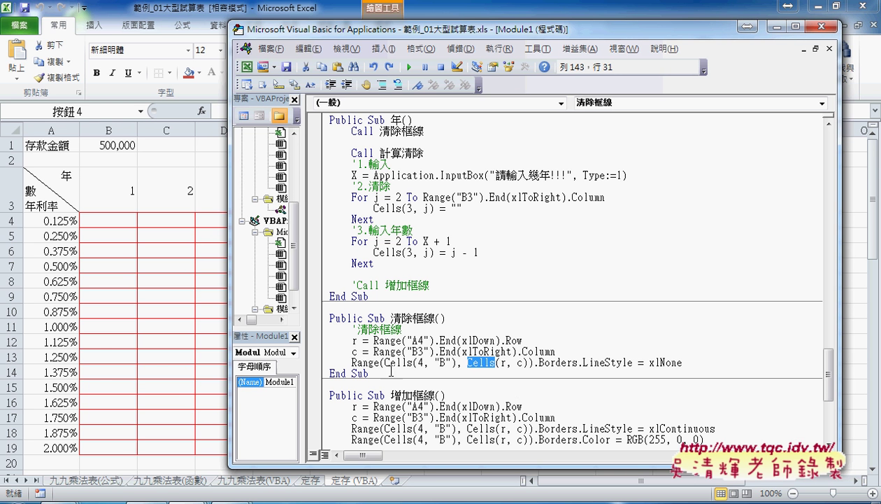
left_click_drag(351, 362, 544, 362)
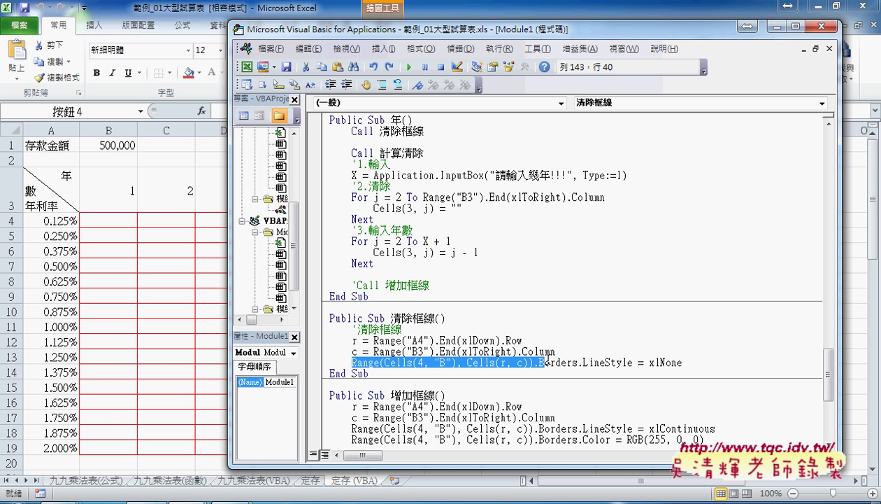
left_click(574, 429)
left_click_drag(649, 363, 682, 362)
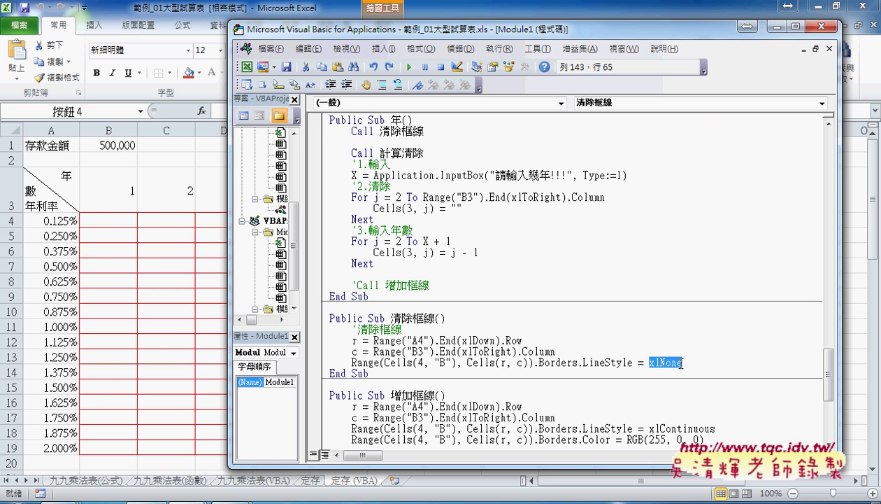
left_click_drag(715, 428, 649, 428)
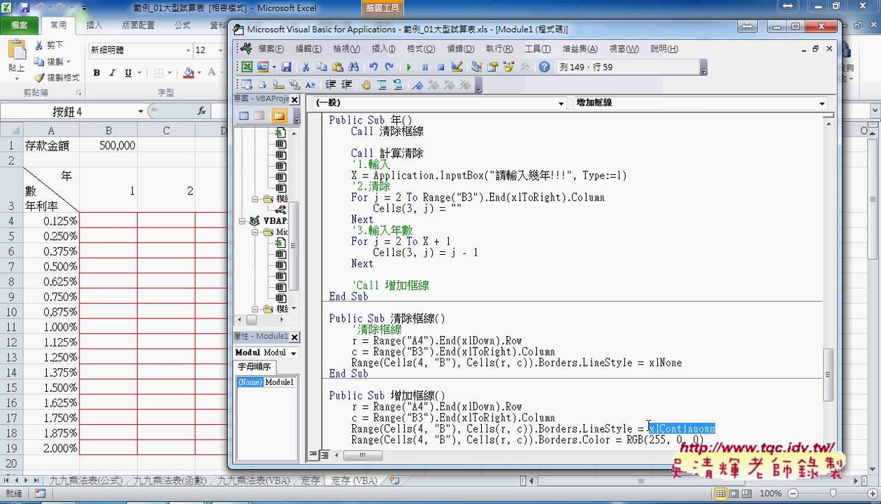
left_click_drag(706, 440, 629, 440)
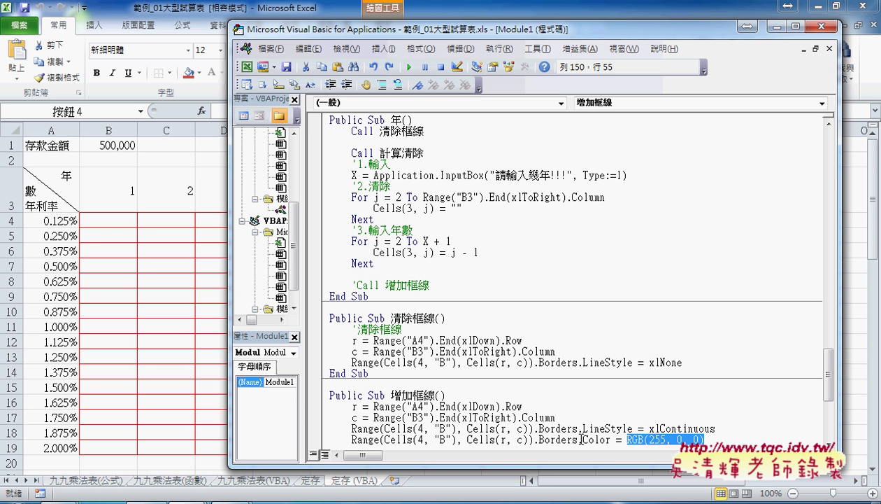
Uncomment Call 增加框線 in 年 and highlight its year-clearing and year-filling loops.
left_click(586, 360)
left_click(352, 287)
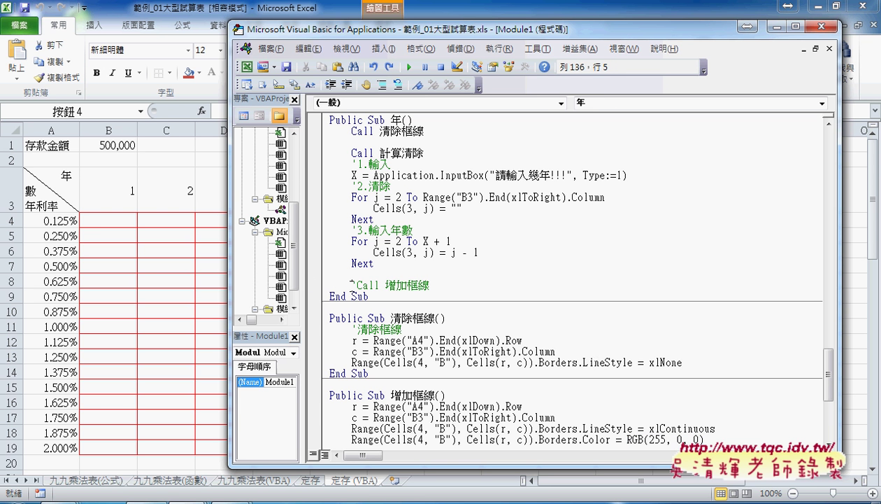
key("Delete")
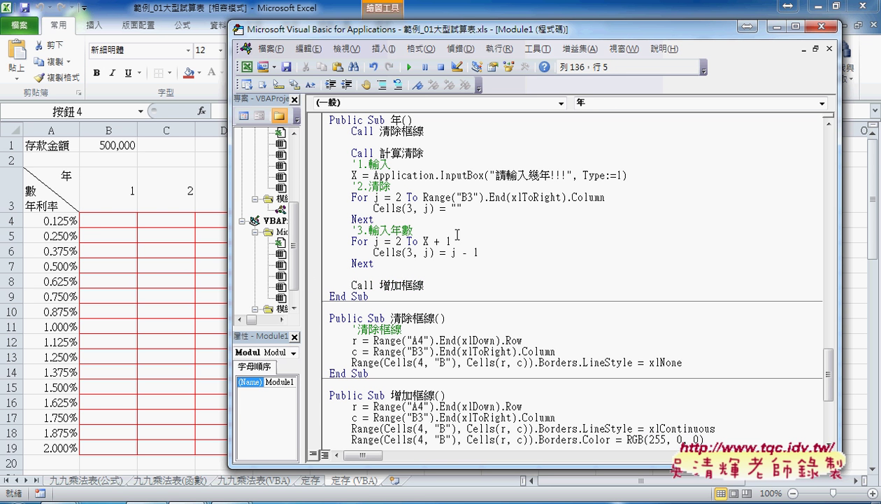
left_click(402, 131)
left_click_drag(424, 286, 352, 284)
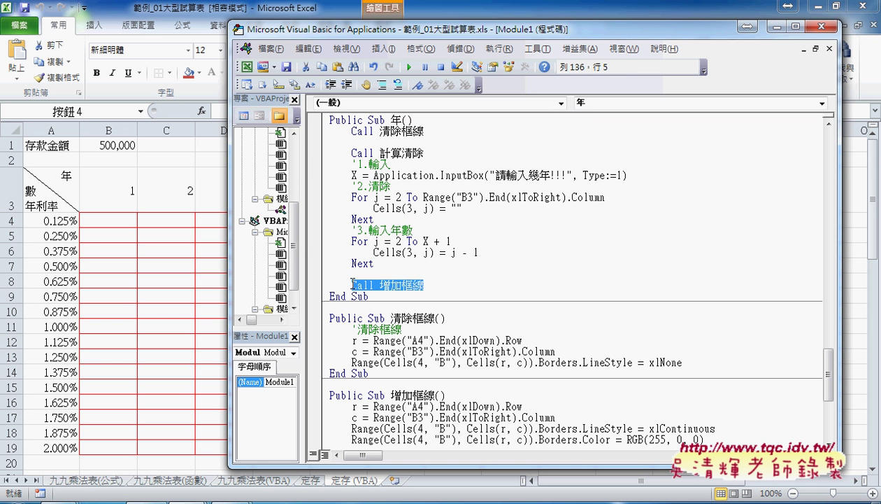
left_click_drag(399, 262, 309, 152)
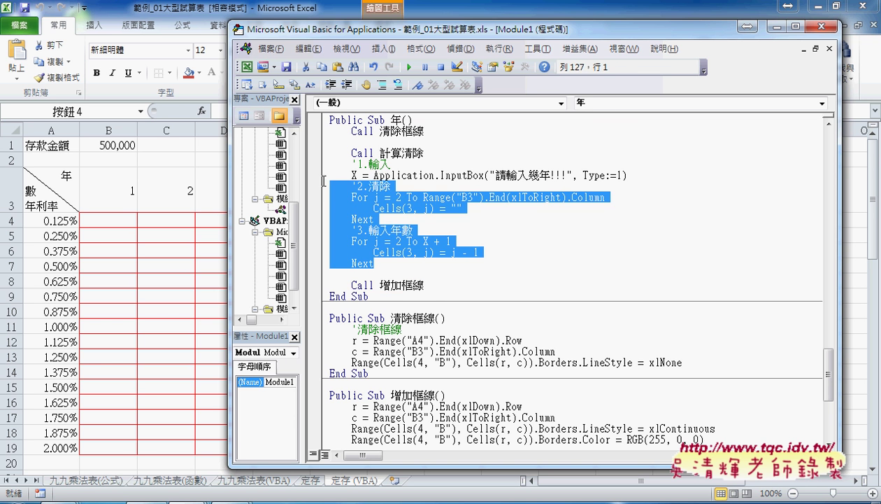
Run the 年 macro with 4 years and select the new red-bordered B–E grid.
left_click(176, 172)
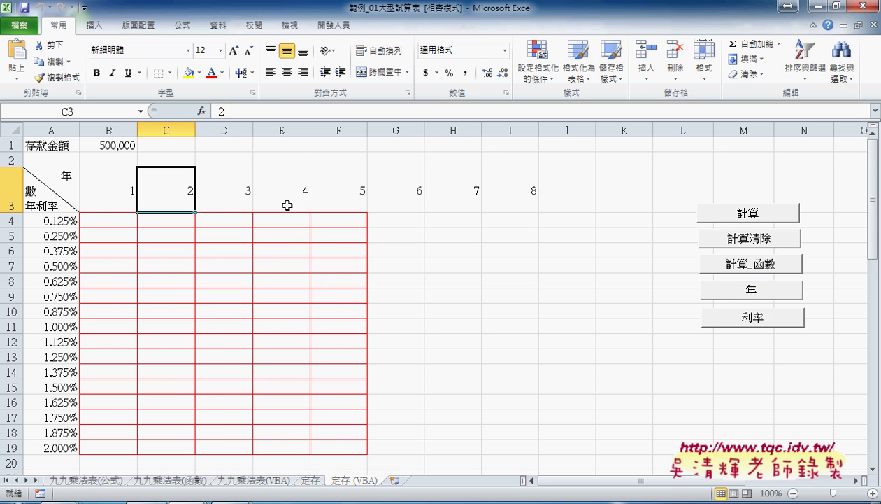
left_click(769, 297)
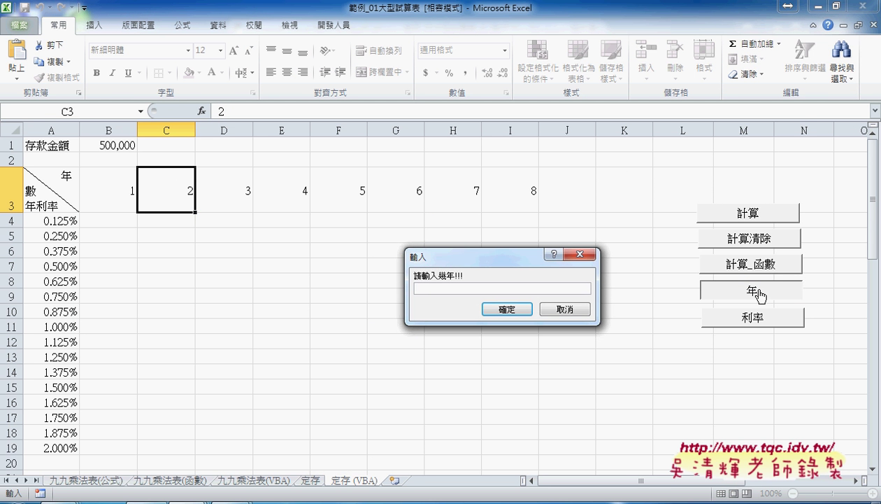
type("4")
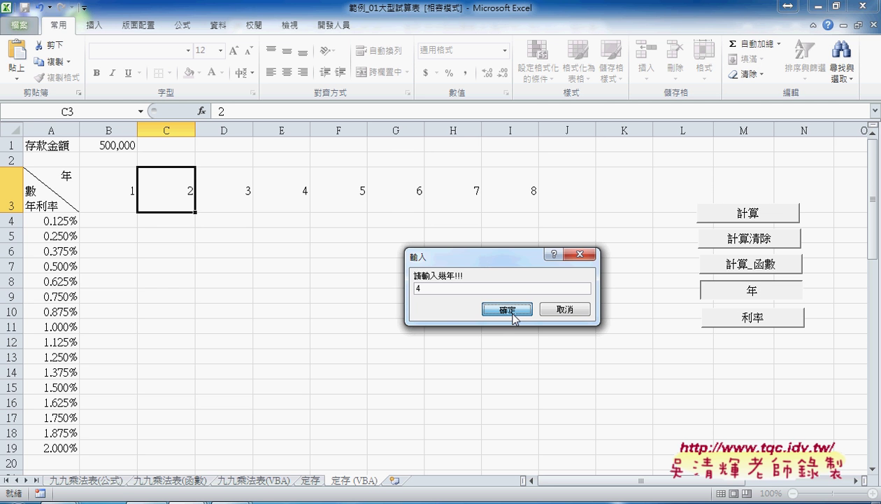
left_click(508, 309)
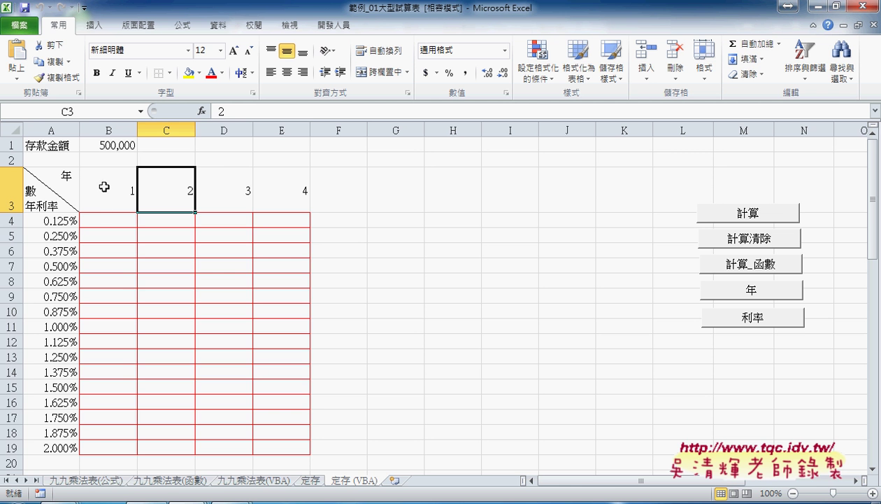
mouse_move(100, 216)
left_mouse_down()
mouse_move(192, 361)
mouse_move(293, 441)
left_mouse_up()
left_click_drag(110, 193, 293, 188)
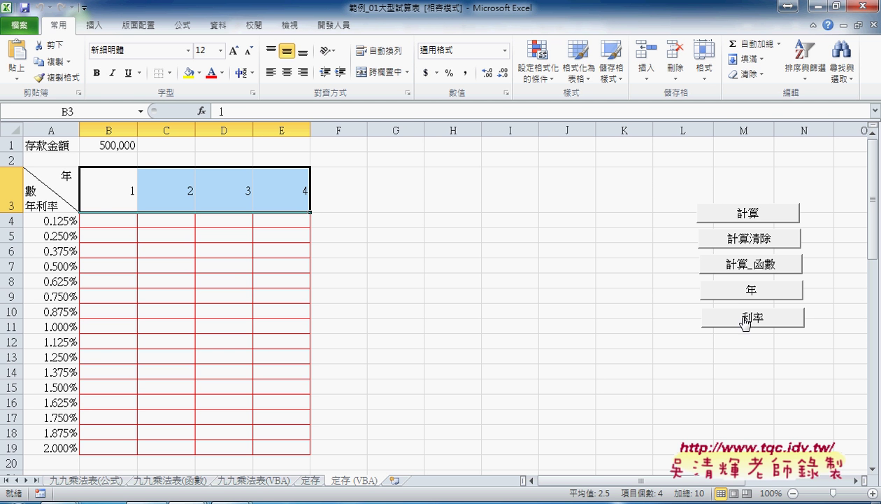
Run the 利率 macro and enter 5 as the rate value.
scroll(455, 357, "down", 2)
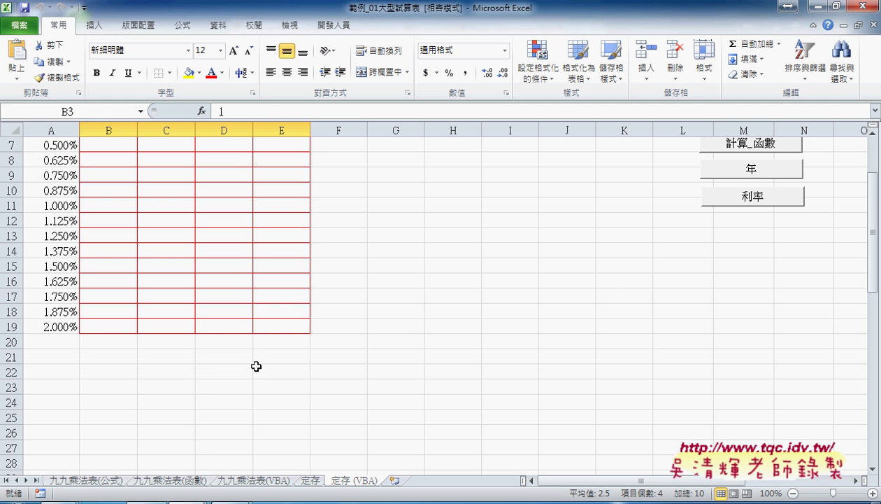
left_click(741, 203)
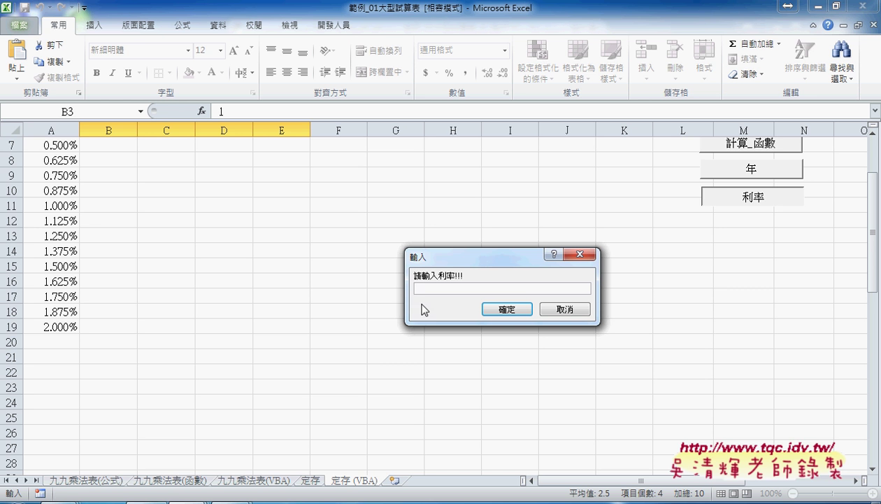
type("5")
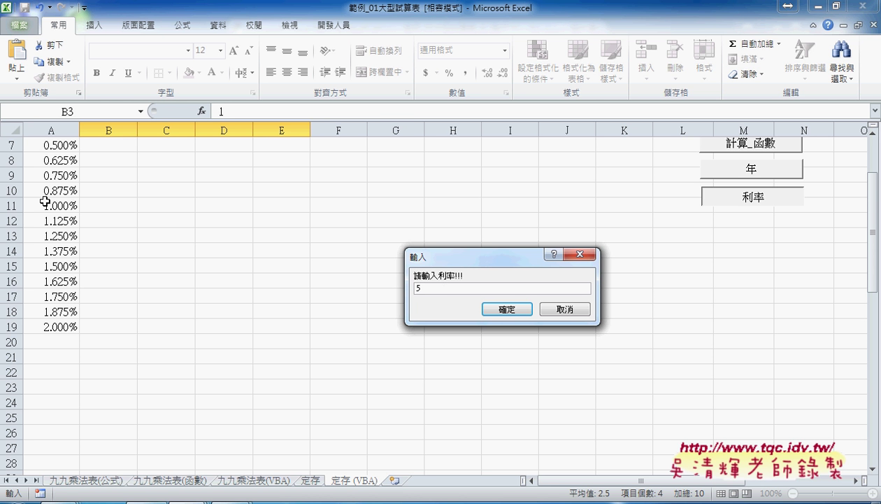
Mark the 1.125%–2.000% rates and the entered 5 in red, then clear the marks.
left_click_drag(422, 288, 411, 288)
left_click_drag(44, 210, 88, 210)
left_click_drag(51, 335, 108, 334)
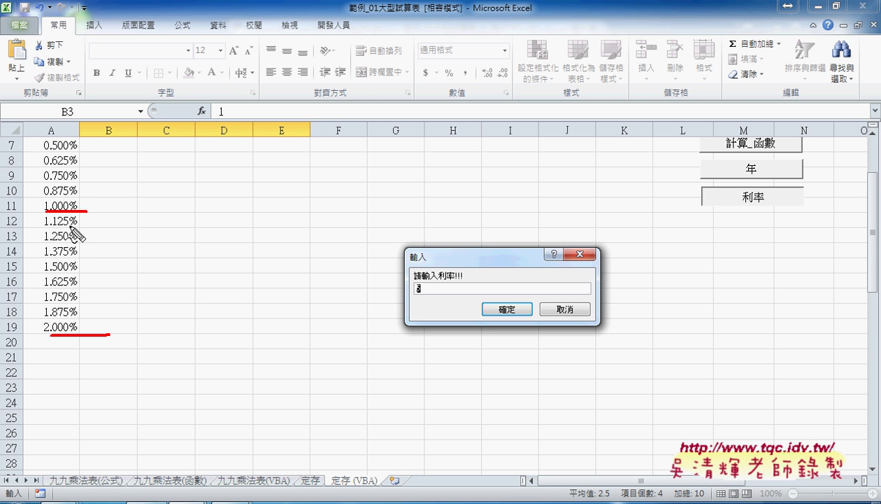
mouse_move(51, 335)
left_mouse_down()
mouse_move(43, 219)
mouse_move(87, 335)
left_mouse_up()
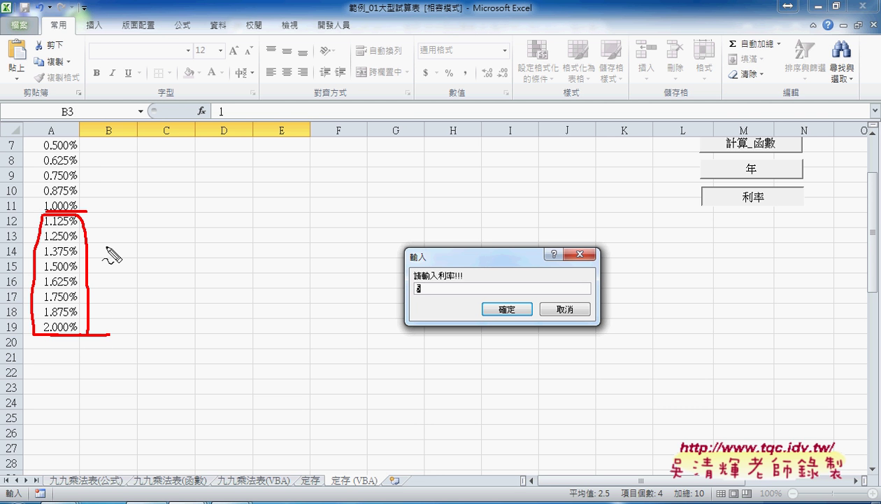
left_click_drag(109, 246, 109, 249)
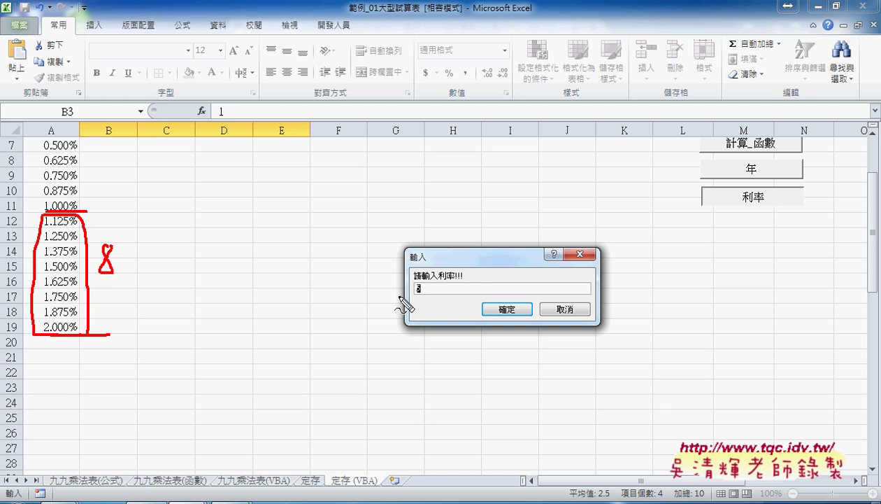
left_click_drag(412, 298, 420, 295)
key("Escape")
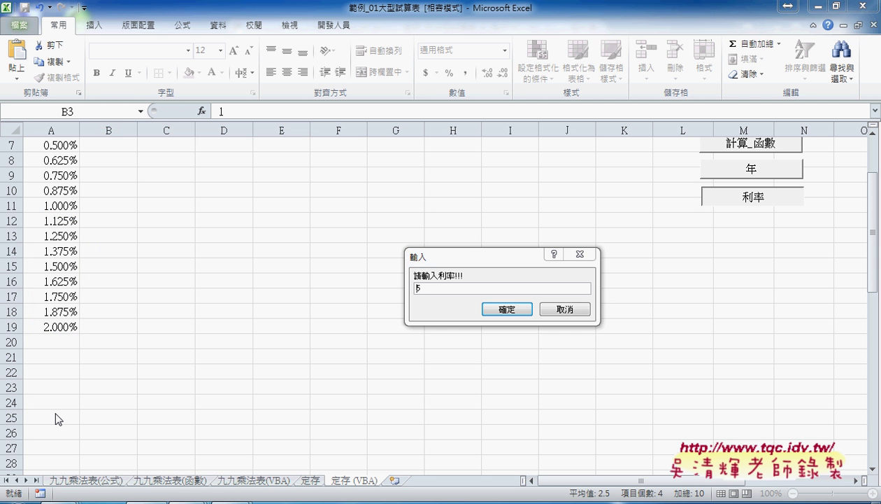
left_click(514, 313)
Confirm 5, check the rates end at 5.000% in row 43, then switch to Google Docs.
left_click(514, 313)
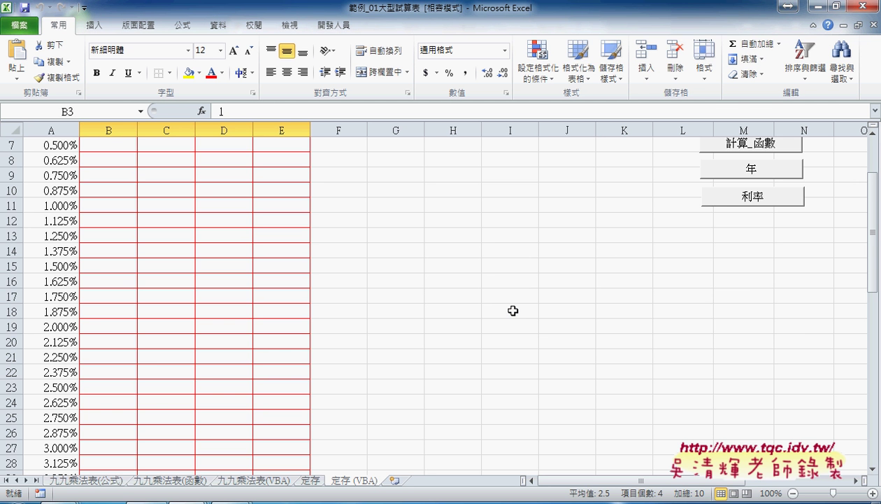
scroll(513, 310, "down", 4)
scroll(513, 310, "down", 4)
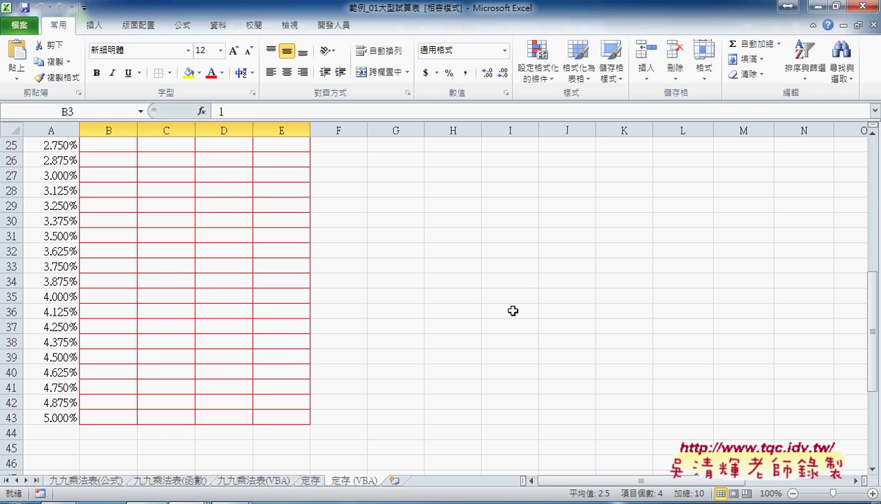
scroll(513, 310, "down", 1)
scroll(513, 310, "up", 9)
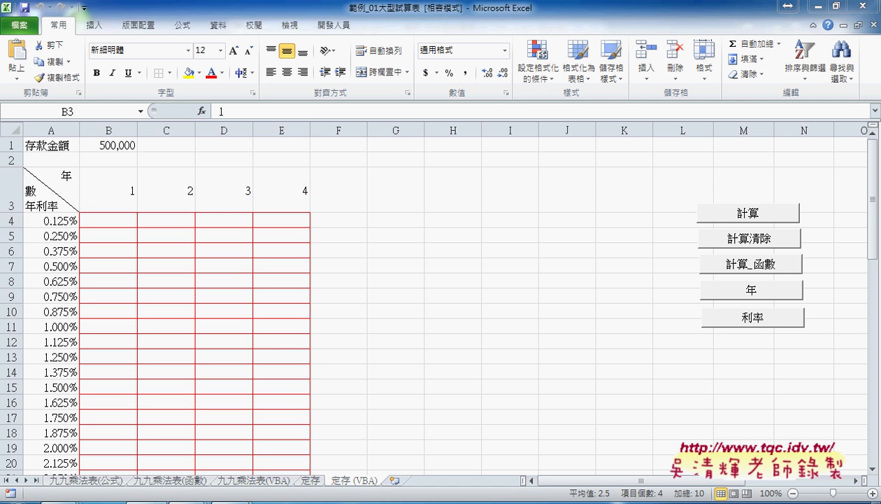
key("alt+Tab")
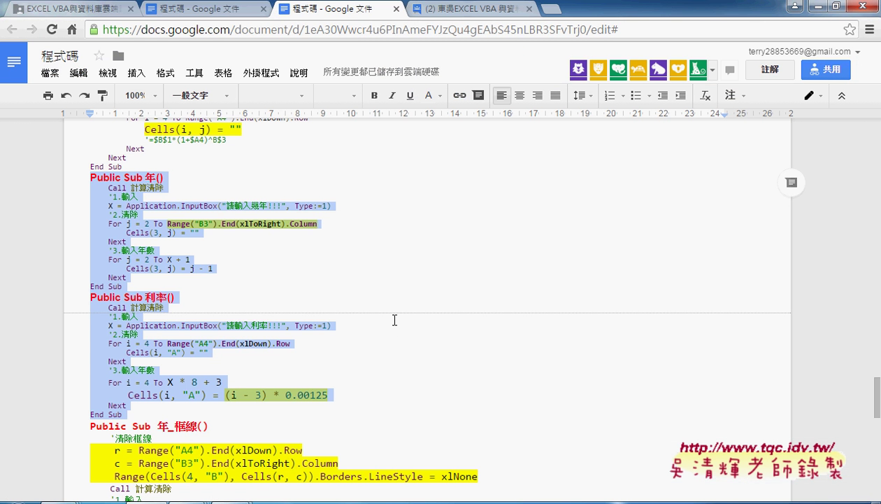
Delete the Public Sub 利率() block from the 程式碼 notes and review the remaining code.
left_click(389, 314)
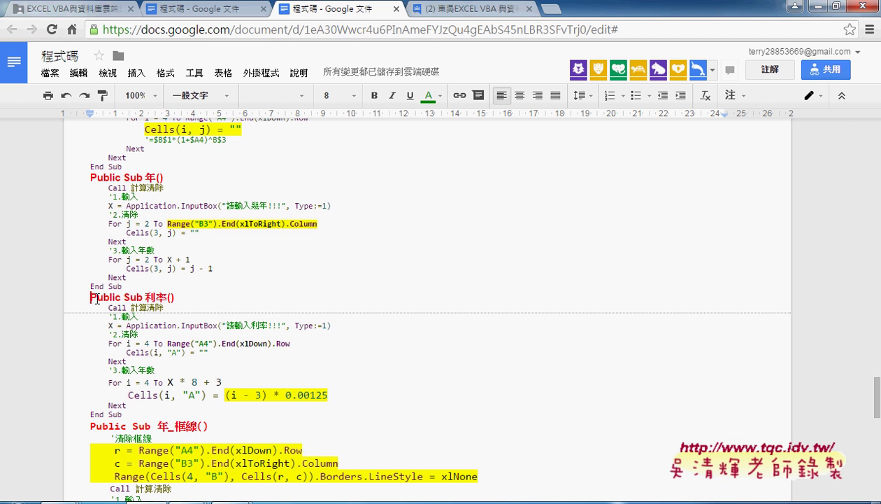
left_click_drag(96, 300, 159, 412)
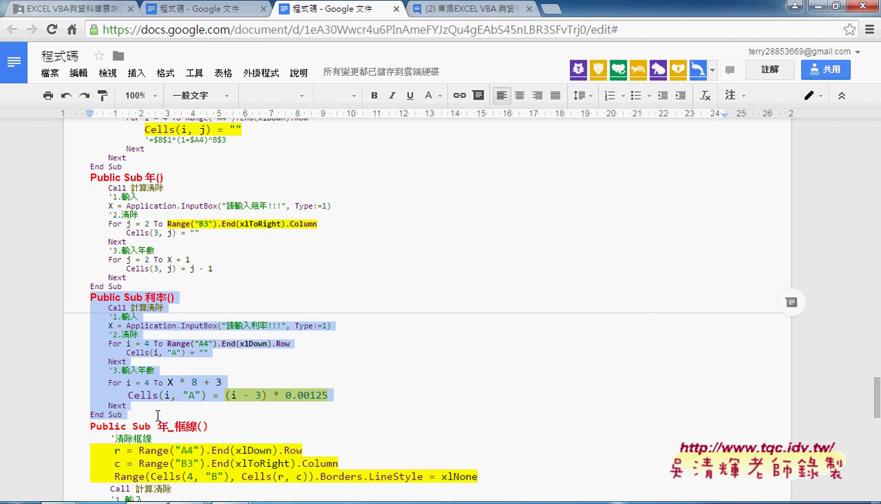
key("Delete")
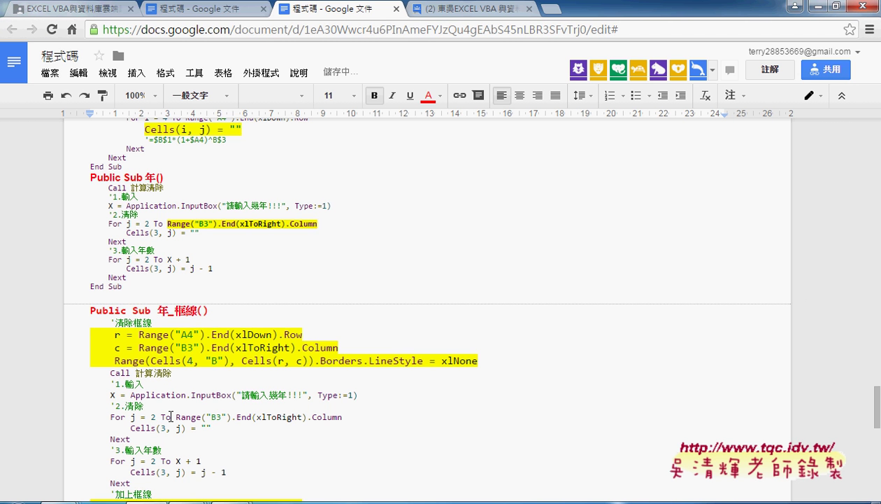
key("ctrl+v")
scroll(187, 381, "down", 3)
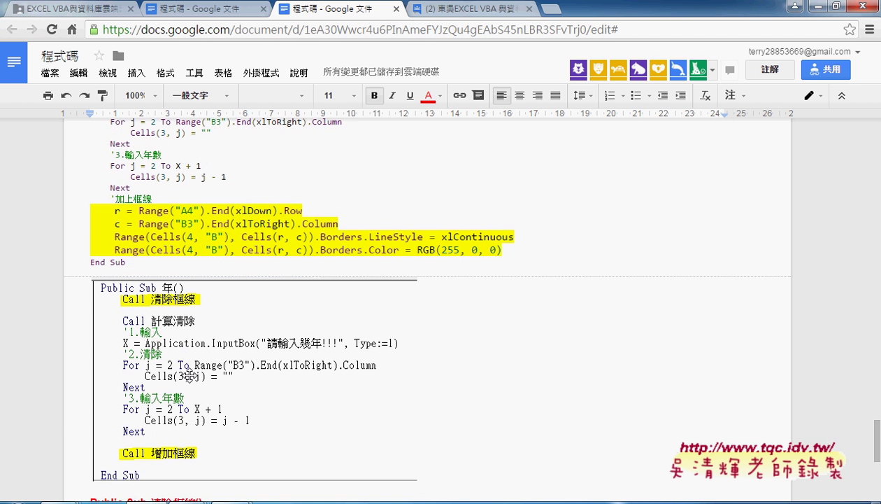
scroll(123, 308, "up", 3)
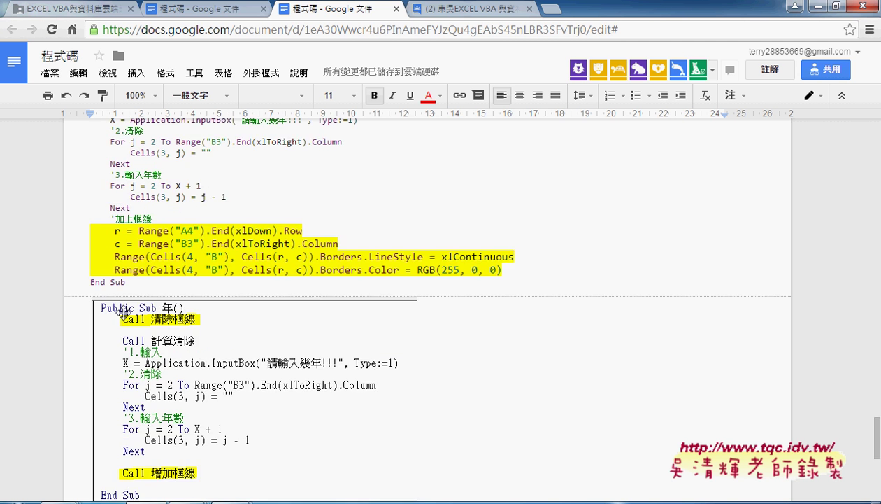
scroll(123, 310, "up", 3)
scroll(124, 313, "up", 3)
scroll(125, 313, "up", 2)
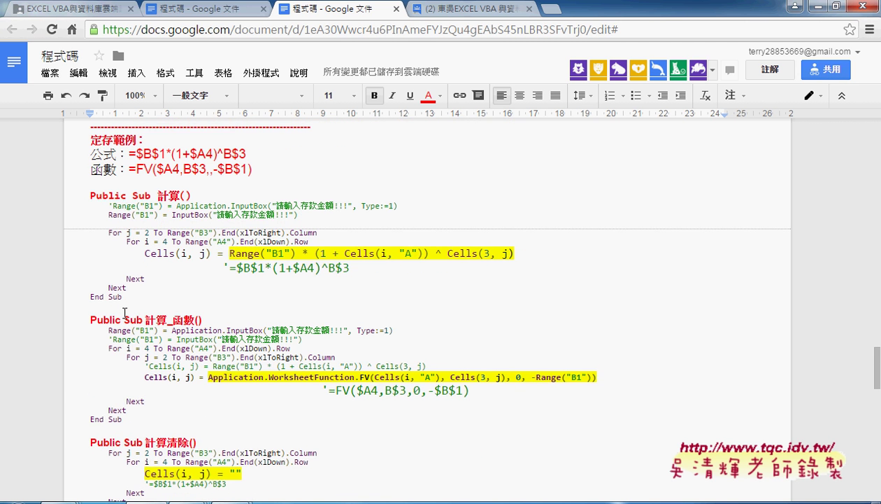
scroll(124, 313, "up", 3)
scroll(124, 313, "down", 5)
scroll(124, 313, "down", 1)
scroll(124, 313, "down", 2)
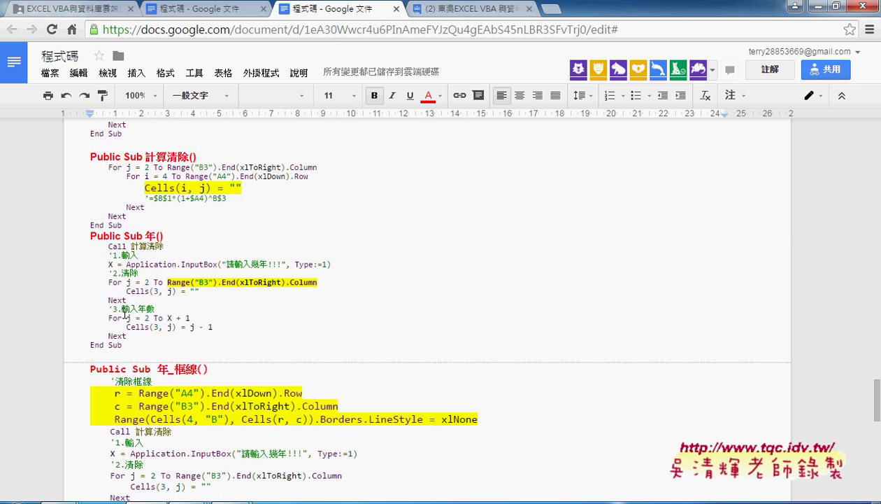
scroll(125, 312, "down", 2)
scroll(124, 313, "up", 1)
scroll(125, 313, "down", 1)
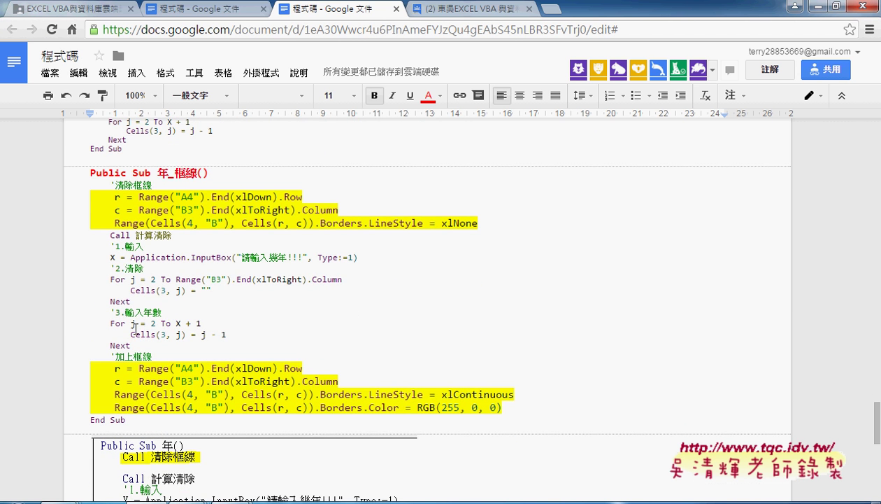
Paste the 利率 block under 年_框線's End Sub and add a blank line before Public Sub 利率().
left_click(166, 428)
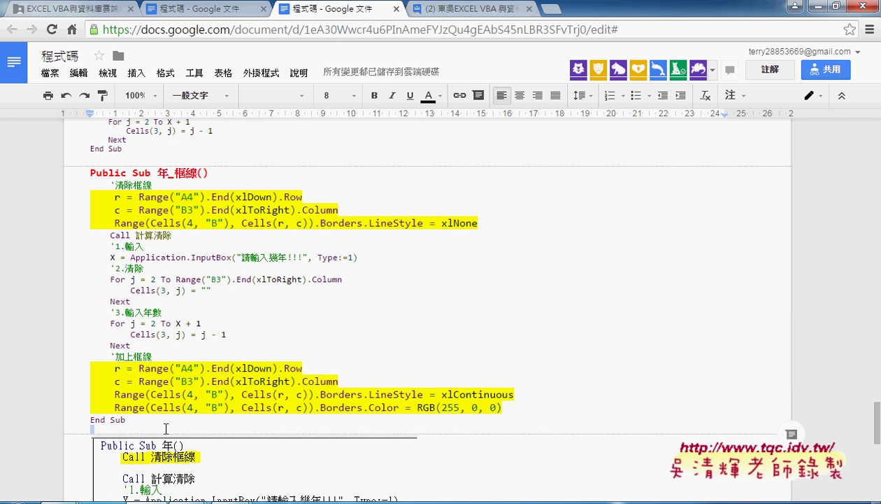
type("Public Sub 利率()     Call 計算清除     '1.輸入     X = Application.InputBox(\"請輸入利率!!!\", Type:=1)     '2.清除     For i = 4 To Range(\"A4\").End(xlDown).Row         Cells(i, \"A\") = \"\"     Next     '3.輸入年數     For i = 4 To X * 8 + 3         Cells(i, \"A\") = (i - 3) * 0.00125     Next End Sub")
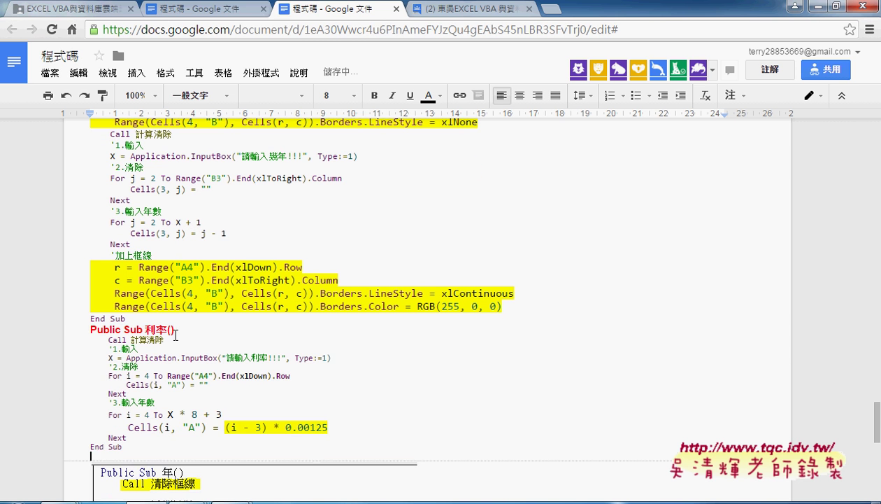
left_click(170, 324)
key("Return")
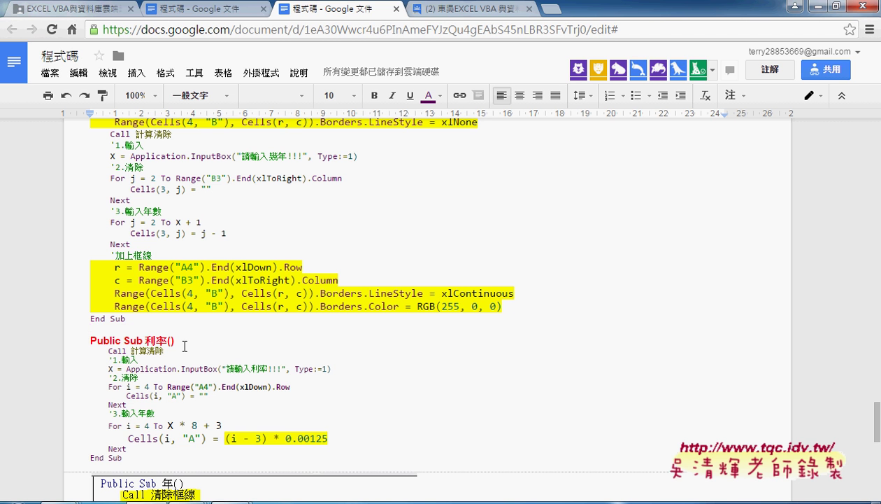
Review the rearranged code, briefly selecting and then deselecting the Public Sub 年() block.
scroll(183, 341, "up", 2)
scroll(187, 346, "up", 2)
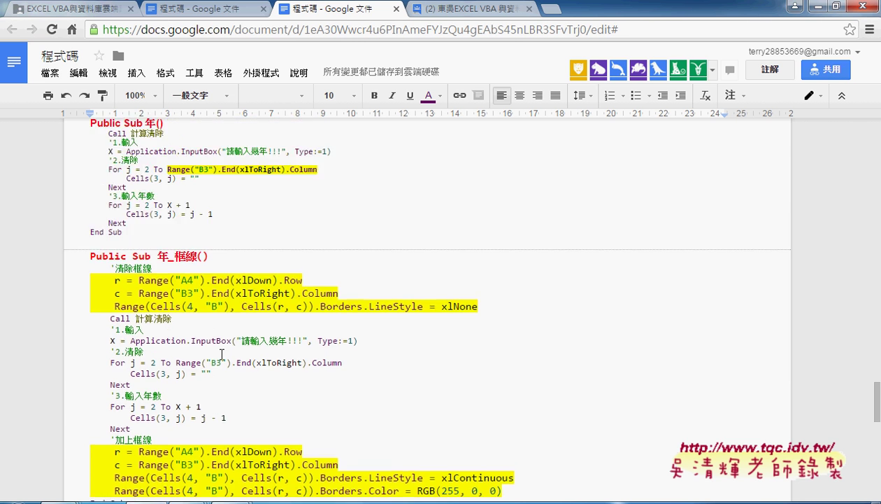
scroll(210, 350, "down", 4)
scroll(221, 355, "down", 4)
scroll(221, 355, "down", 3)
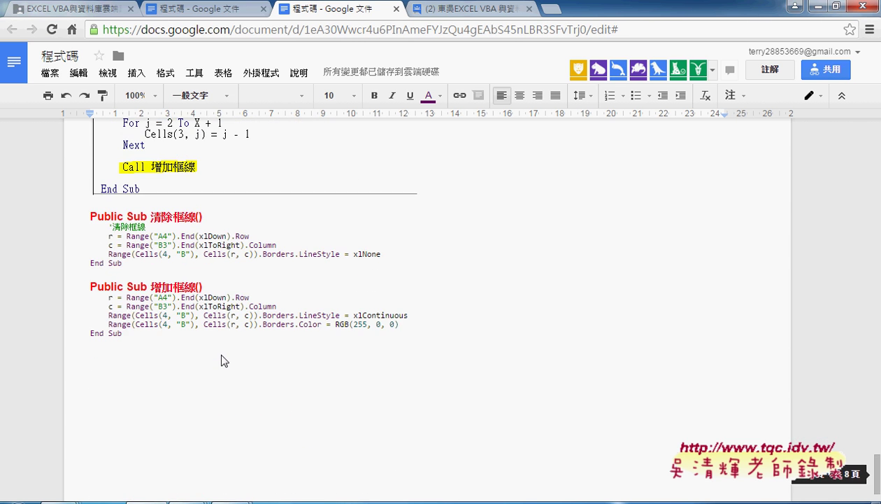
scroll(222, 353, "up", 6)
scroll(224, 350, "up", 1)
scroll(223, 350, "up", 2)
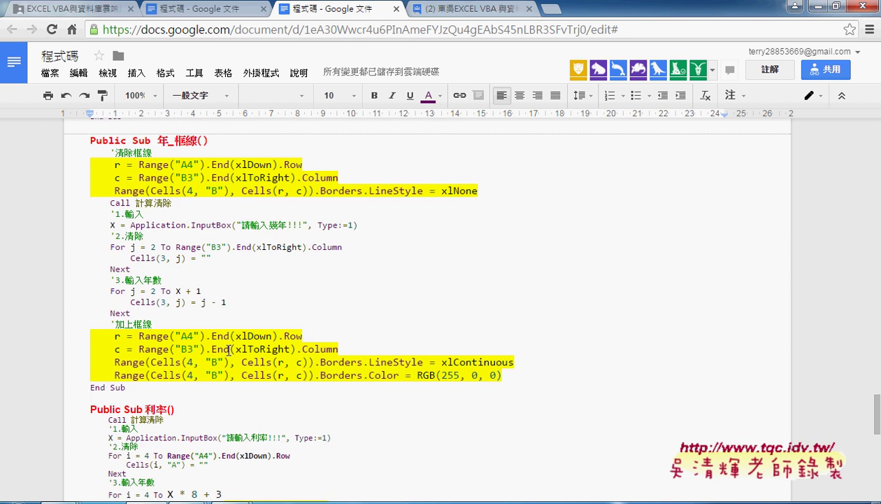
scroll(226, 349, "down", 1)
scroll(229, 350, "up", 1)
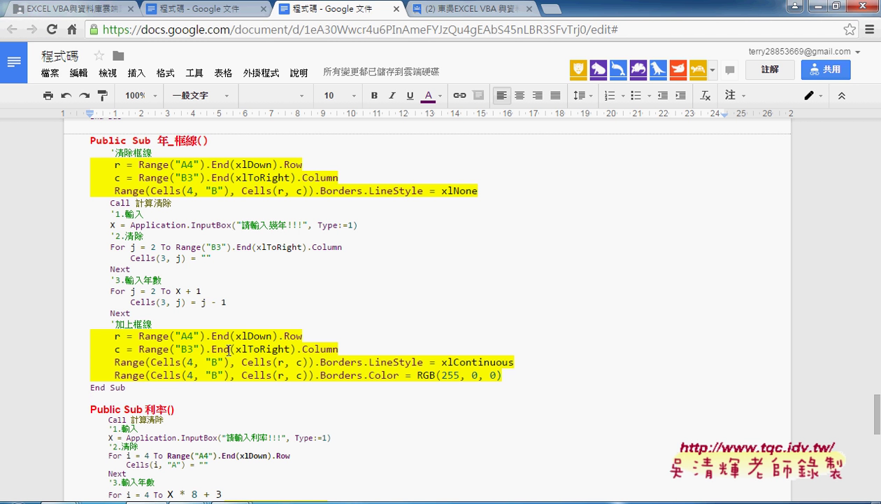
scroll(291, 345, "up", 2)
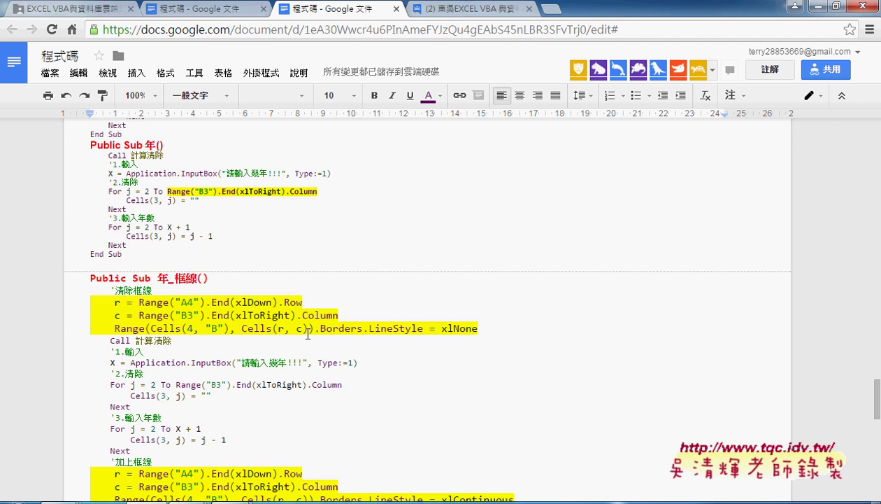
scroll(308, 334, "up", 1)
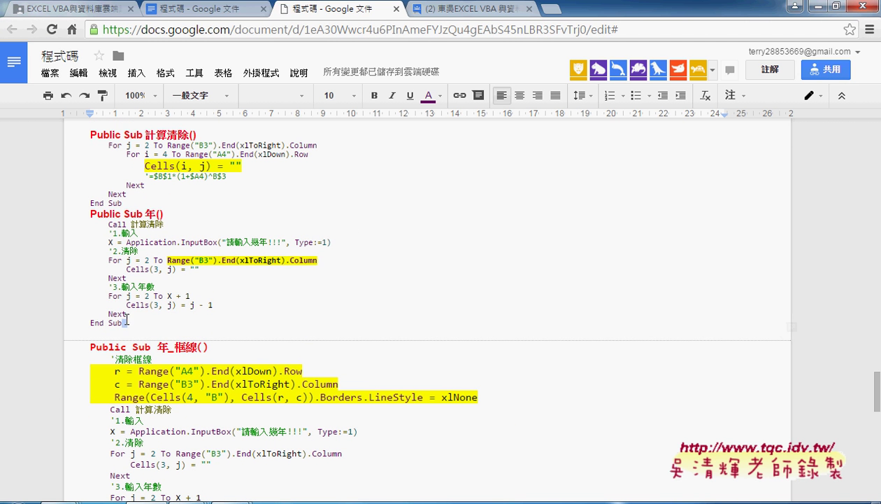
left_click_drag(127, 322, 79, 216)
left_click(345, 302)
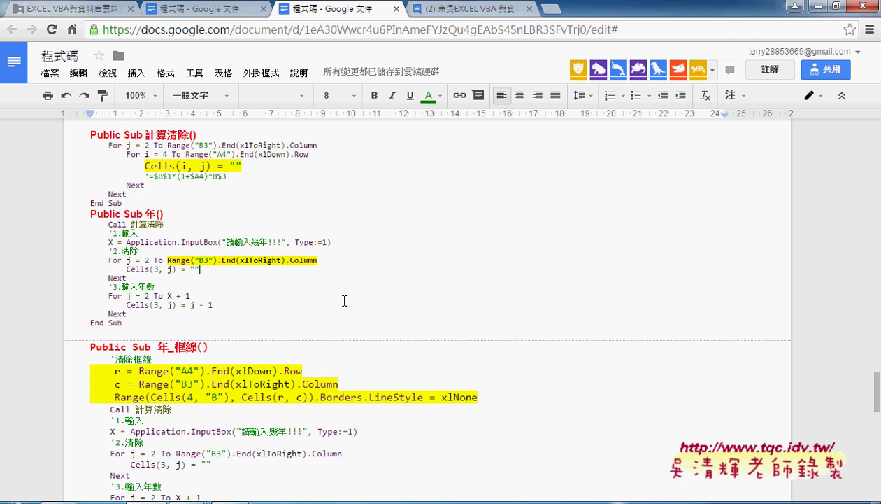